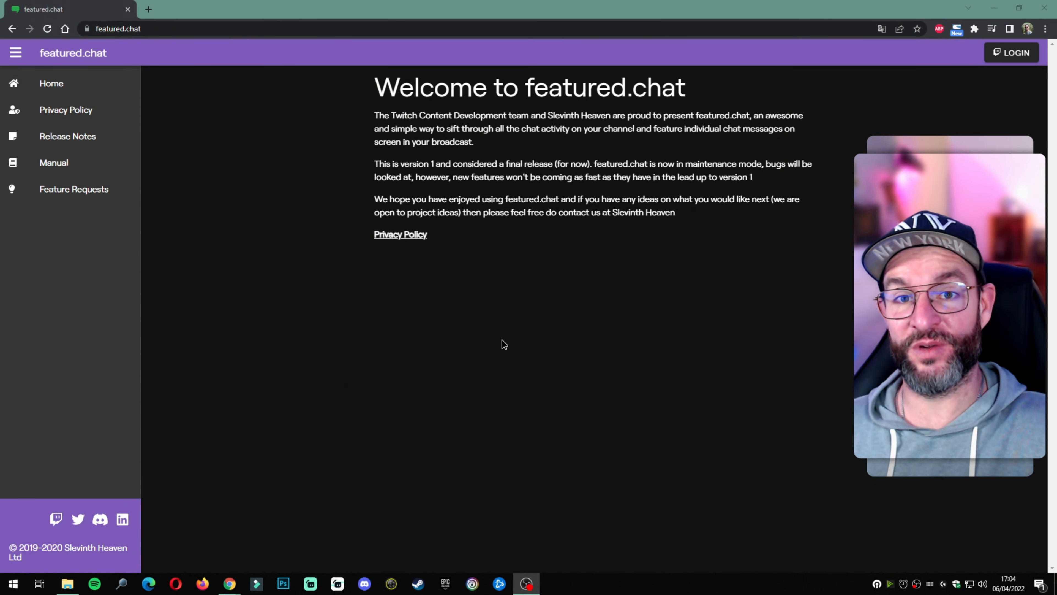
Step: Begin logging into featured.chat with the Twitch account from the homepage LOGIN button
left_click(1009, 59)
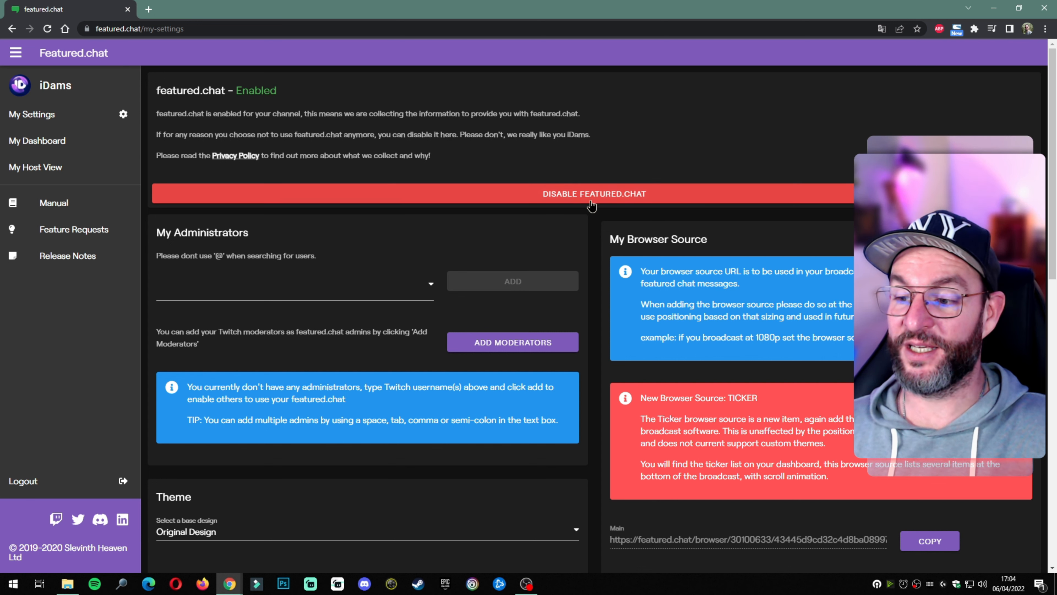
Step: Check the 'featured.chat - Enabled' status and the empty administrators section on My Settings
left_click_drag(237, 90, 291, 95)
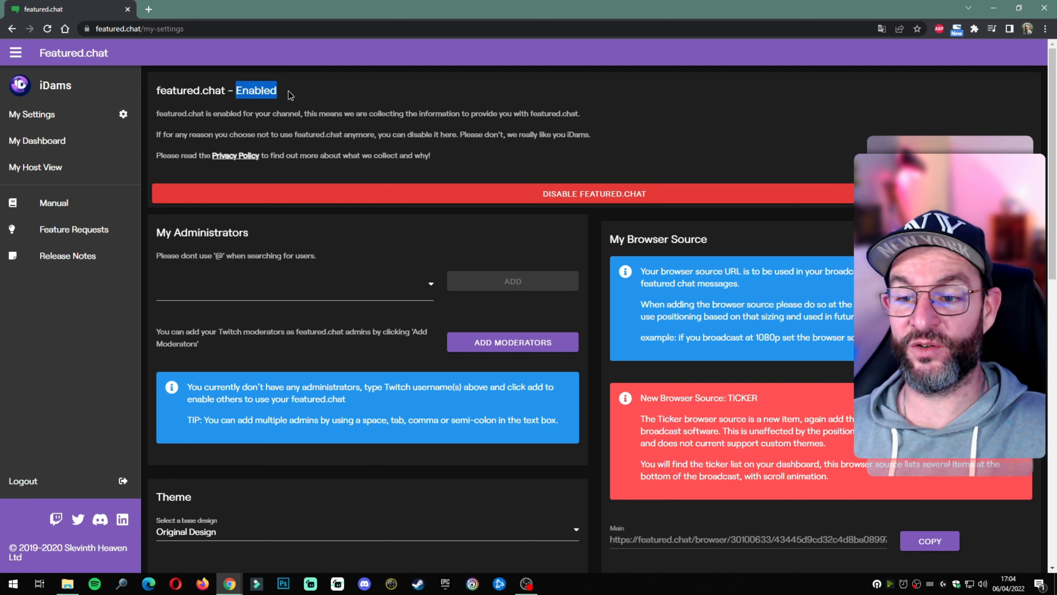
left_click(310, 120)
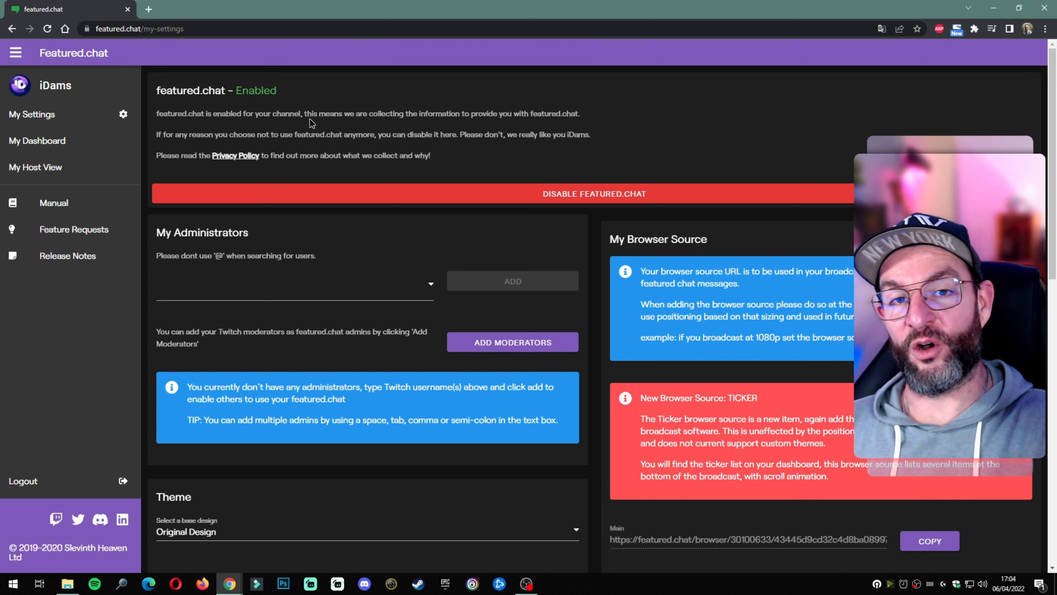
scroll(309, 119, "down", 3)
left_click(249, 186)
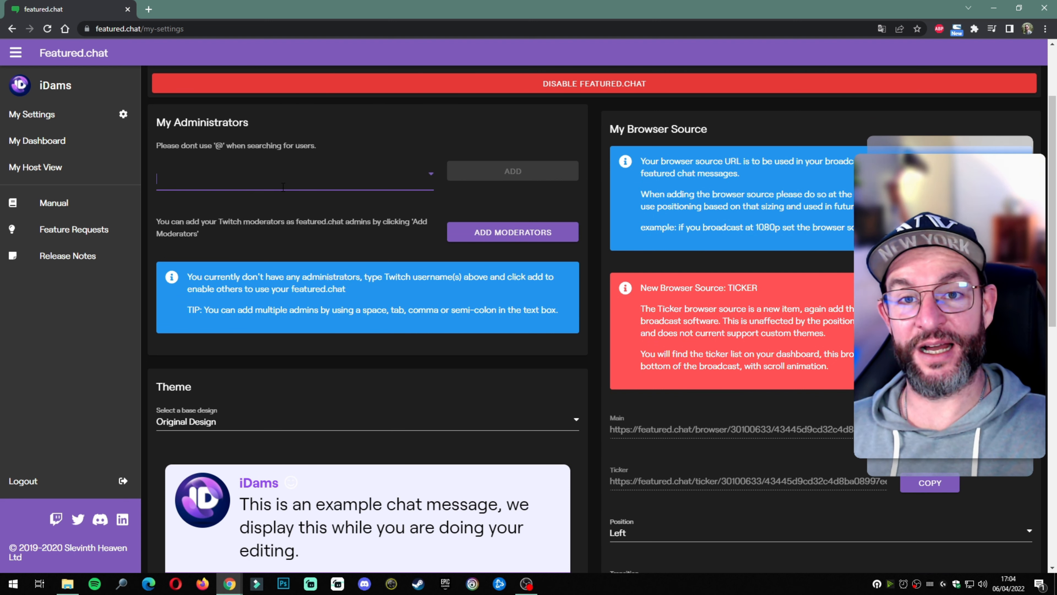
scroll(283, 187, "up", 3)
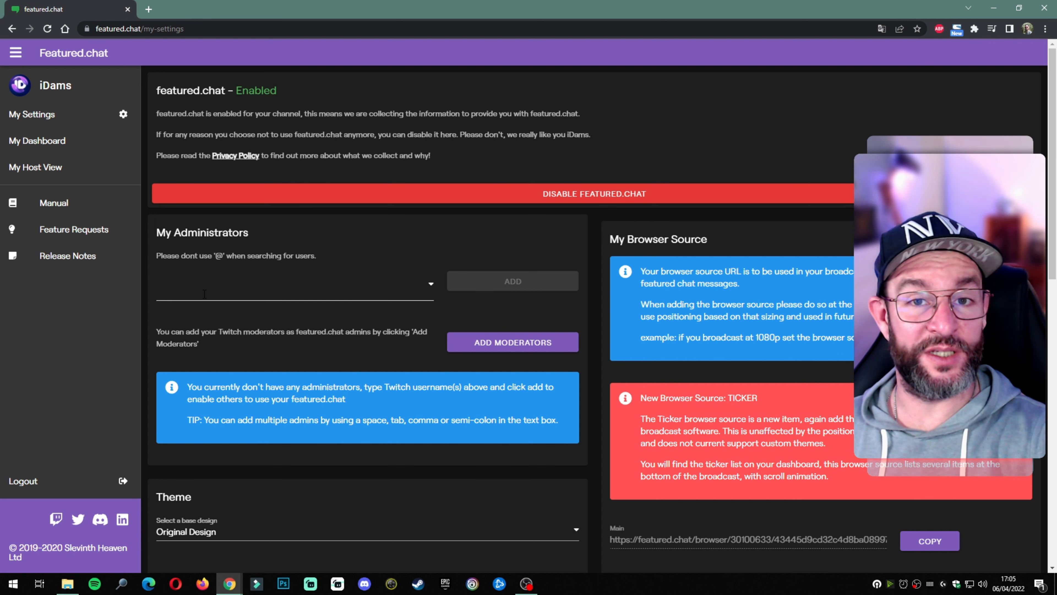
left_click(205, 293)
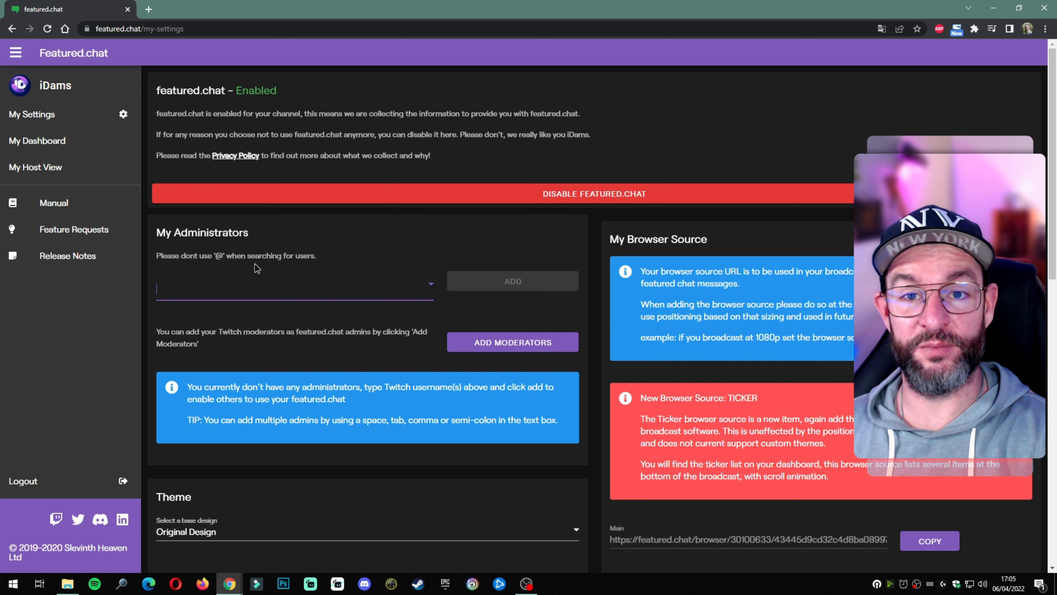
type("BigfootLeNoob")
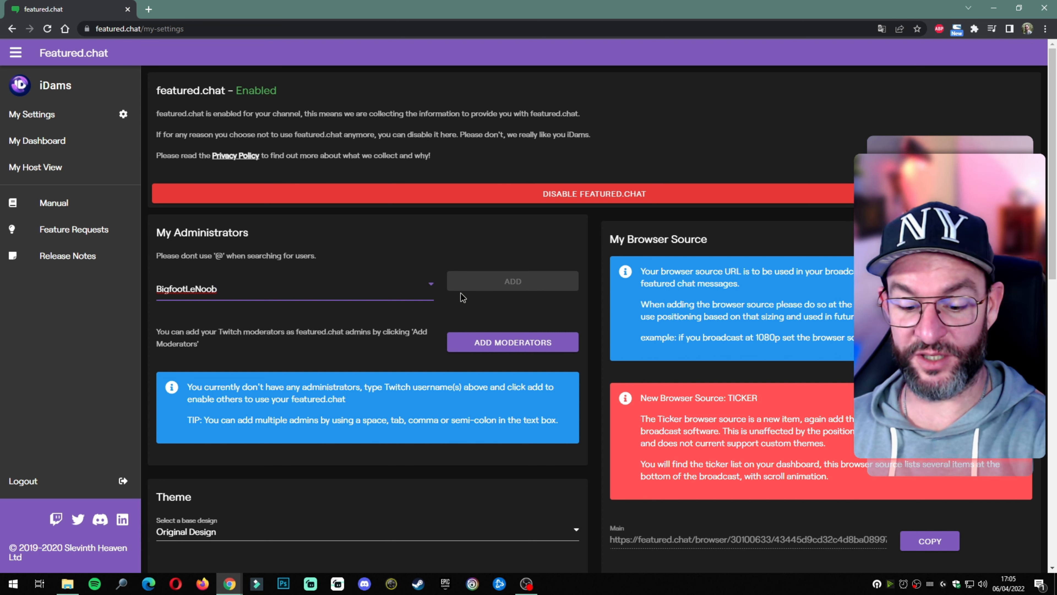
key("Return")
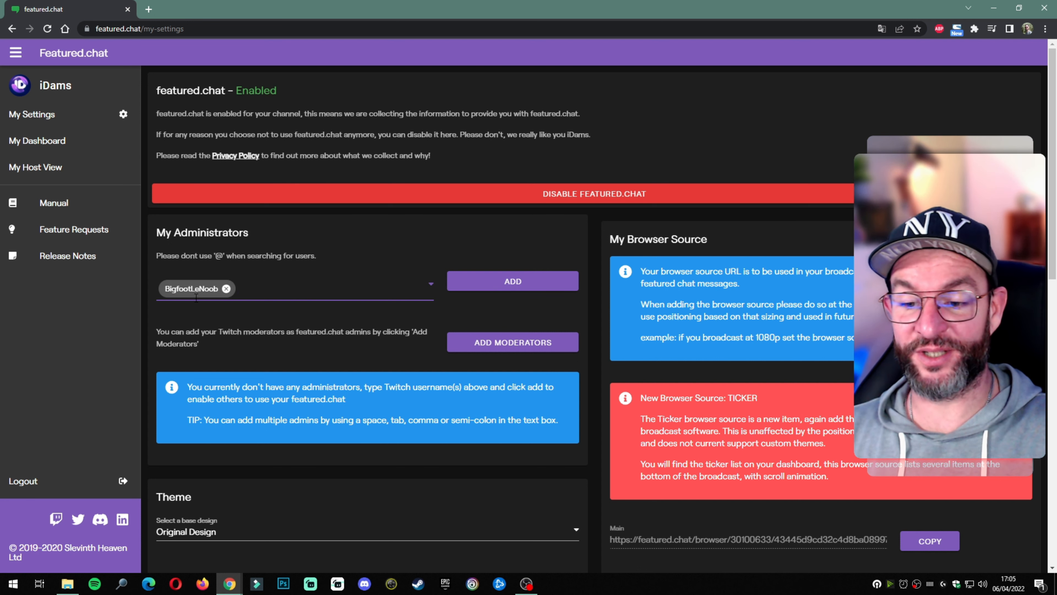
left_click(520, 283)
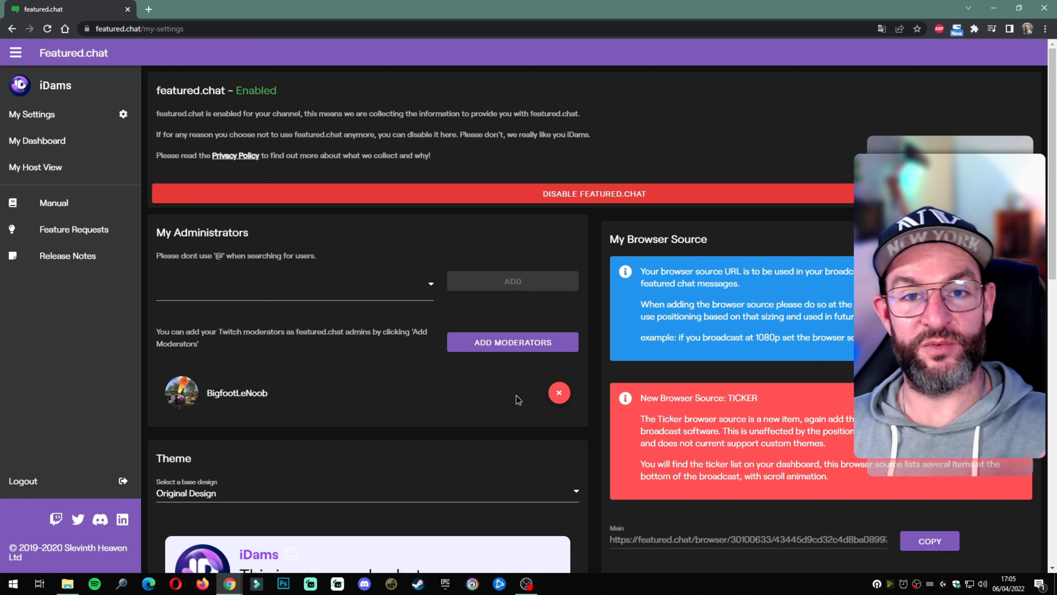
left_click(559, 393)
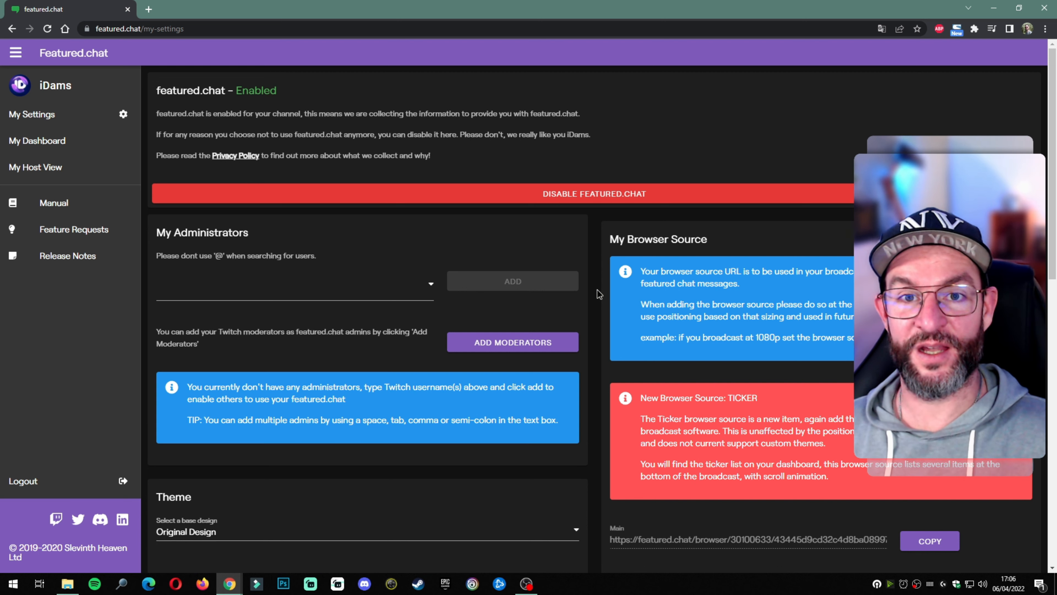
scroll(597, 291, "down", 6)
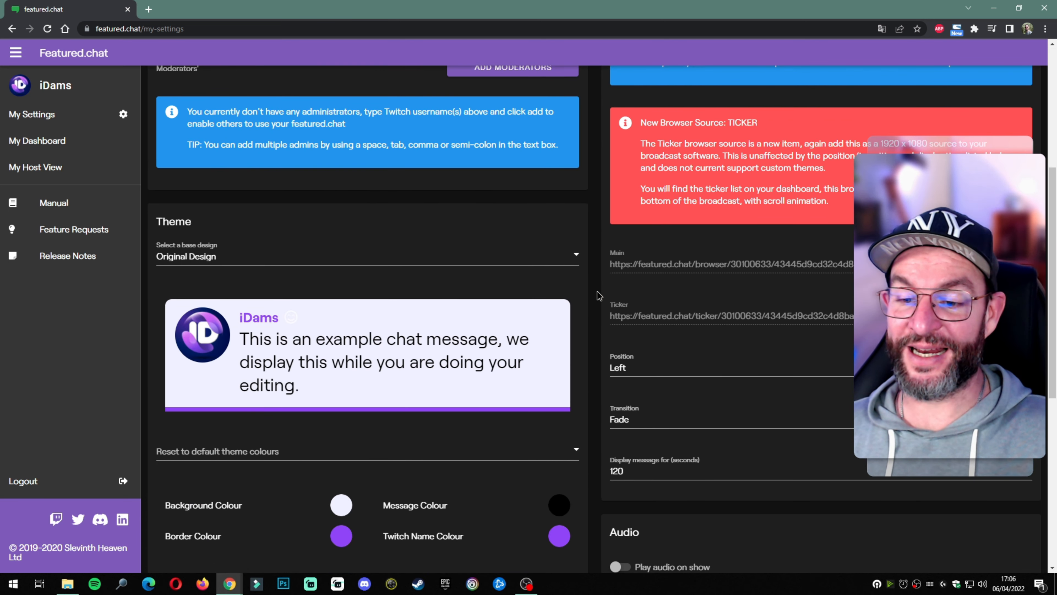
left_click(262, 263)
left_click(262, 265)
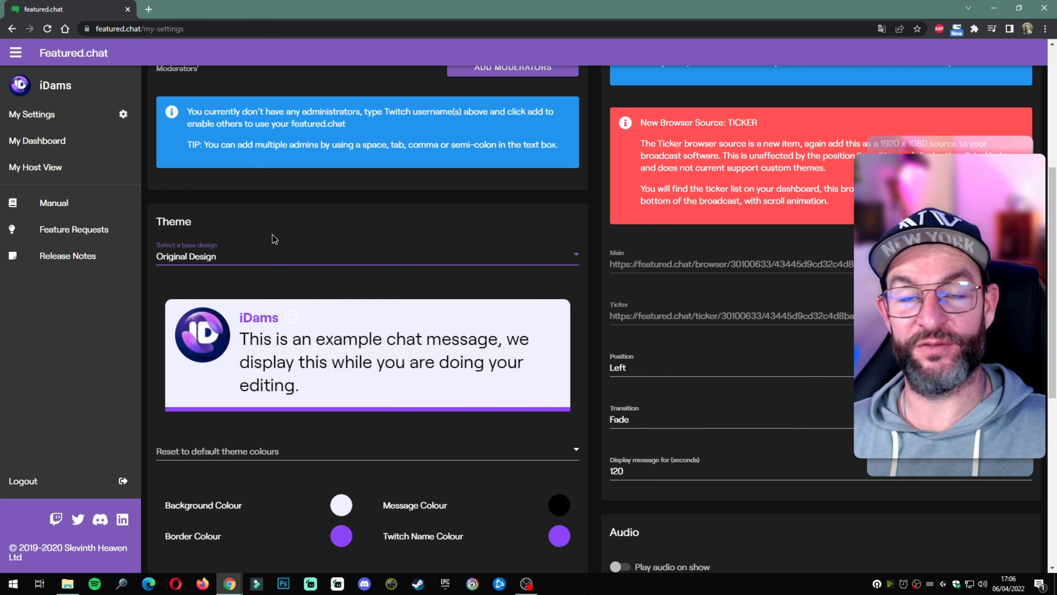
left_click(272, 266)
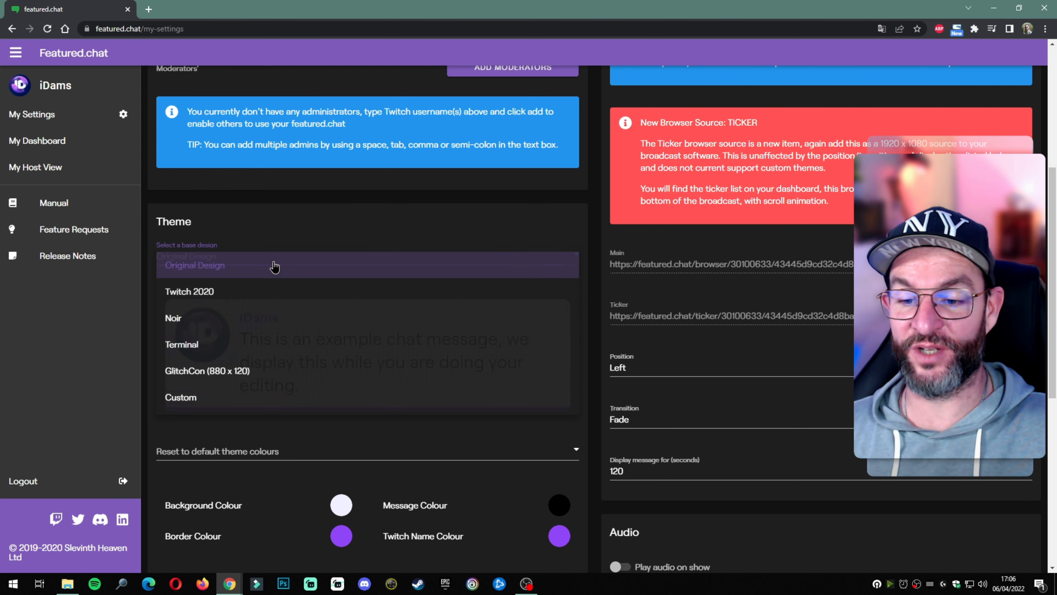
left_click(262, 292)
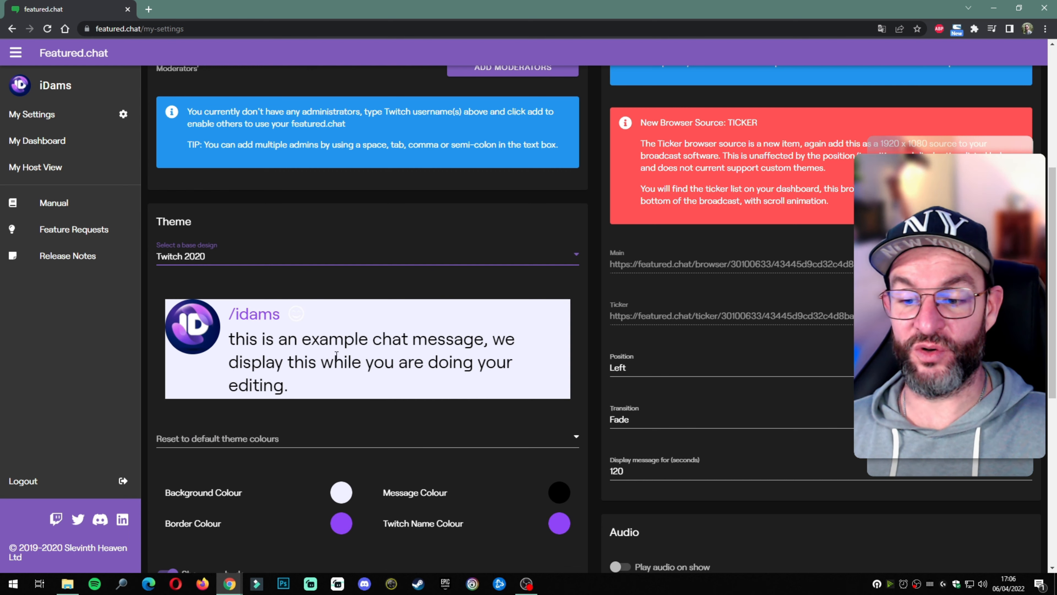
left_click(259, 267)
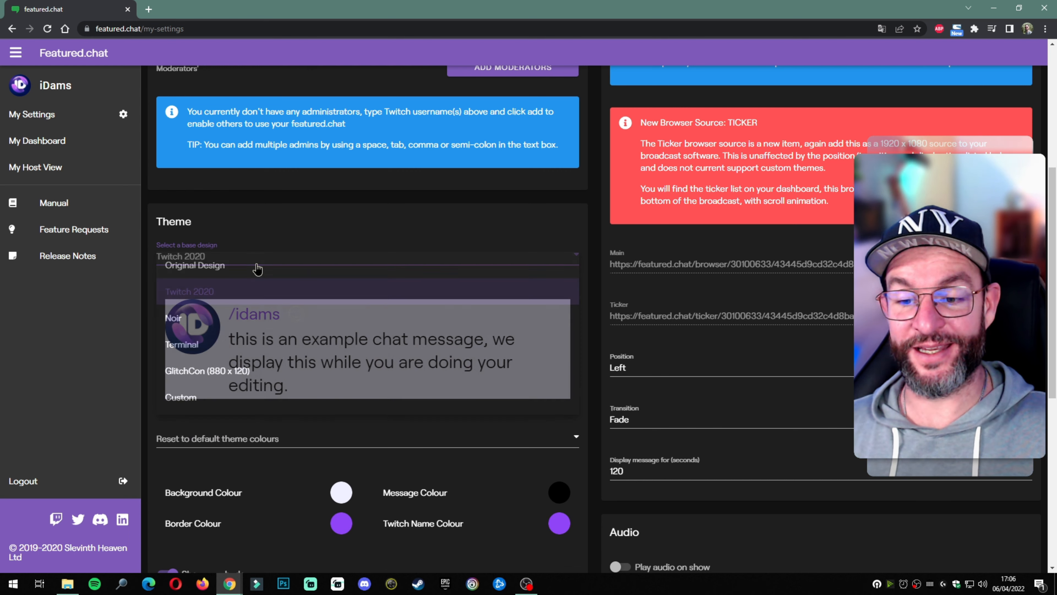
left_click(247, 316)
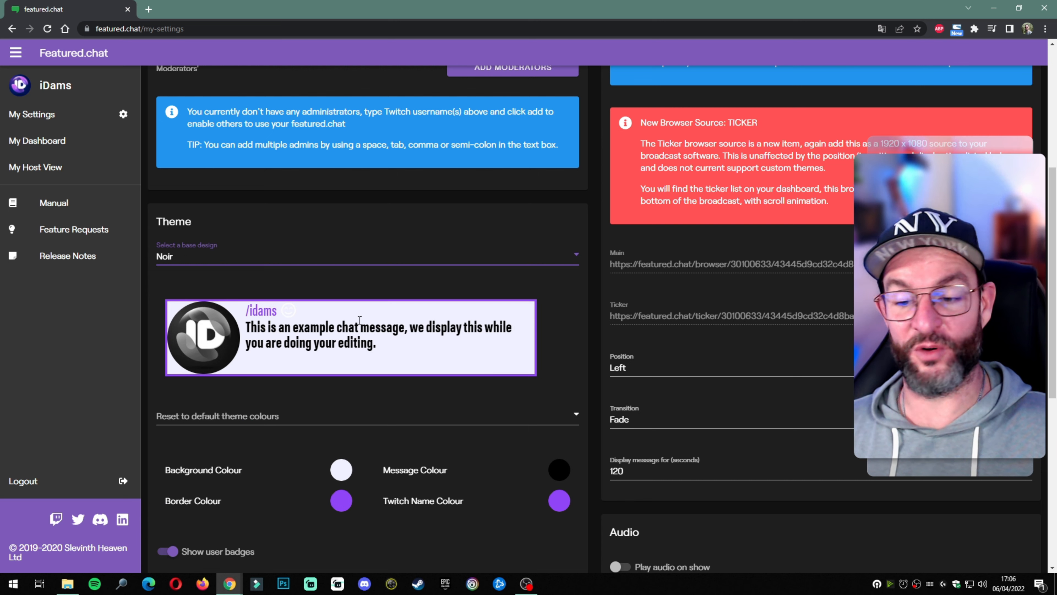
left_click(260, 260)
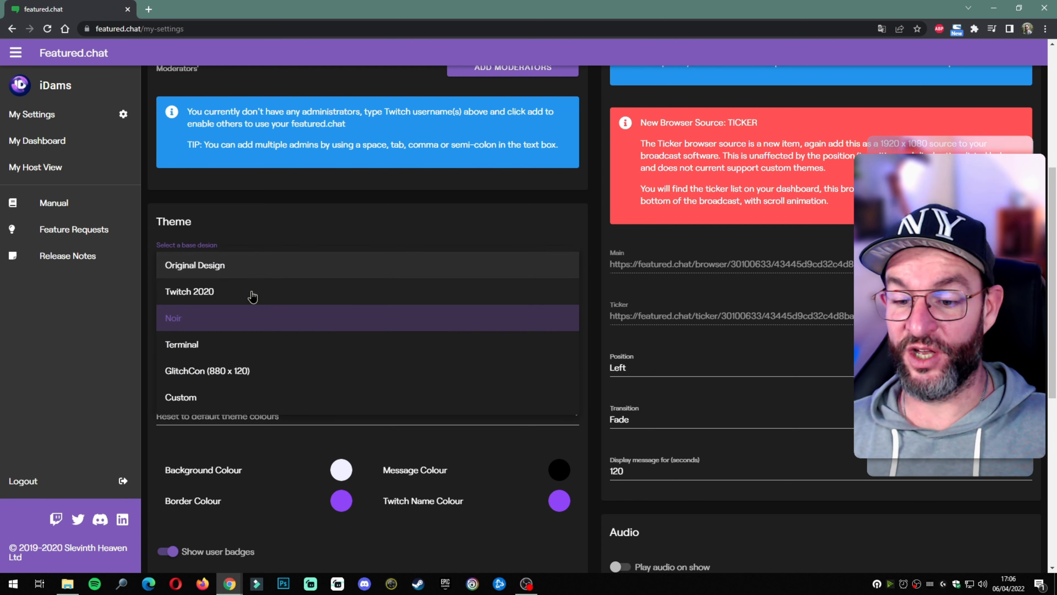
left_click(230, 350)
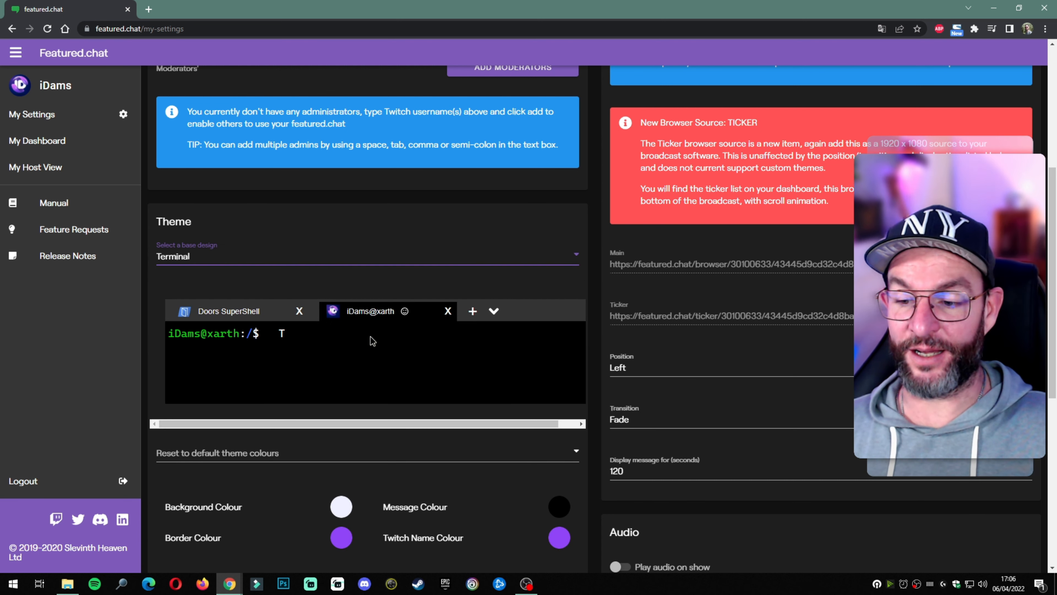
left_click(245, 258)
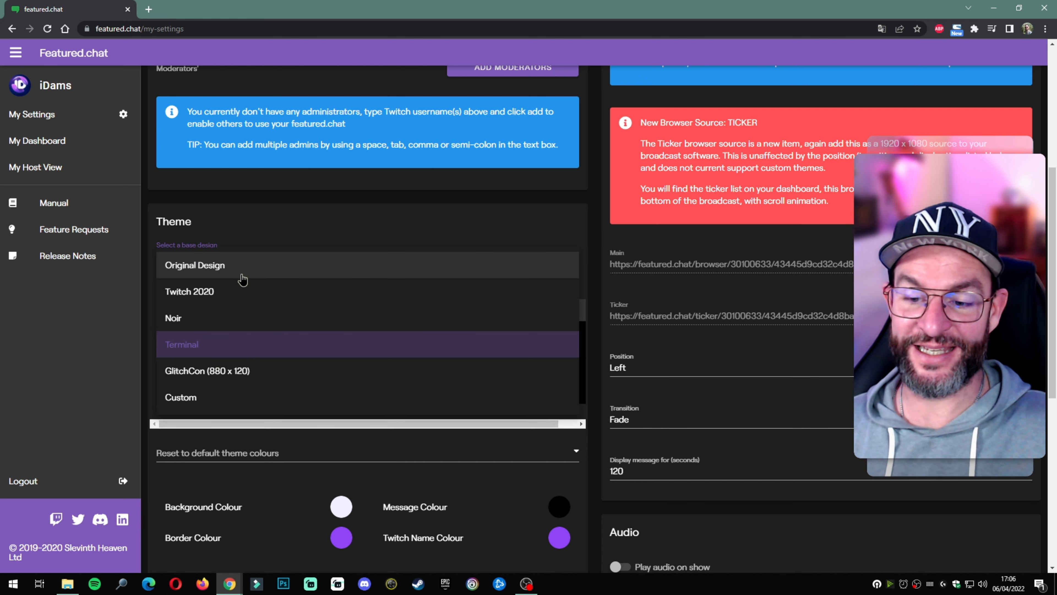
left_click(238, 371)
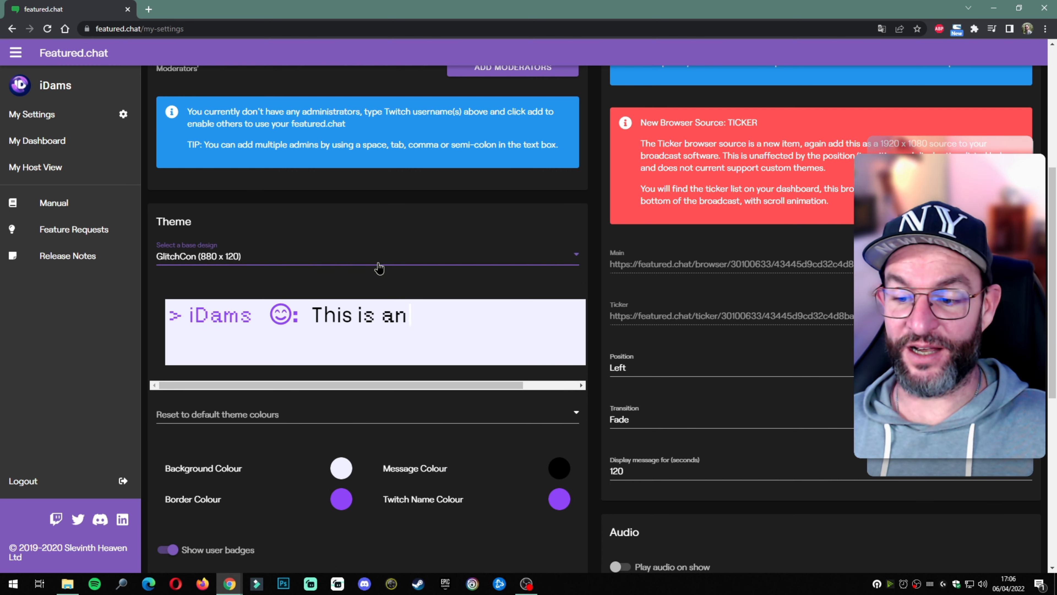
left_click(271, 258)
left_click(243, 397)
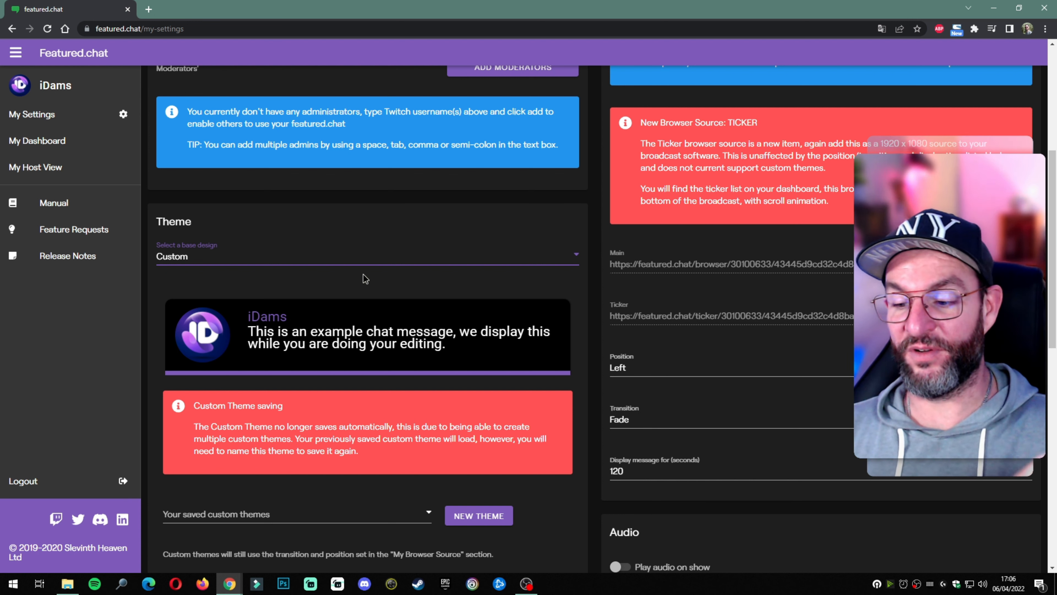
scroll(365, 279, "down", 4)
scroll(225, 284, "up", 5)
left_click(222, 313)
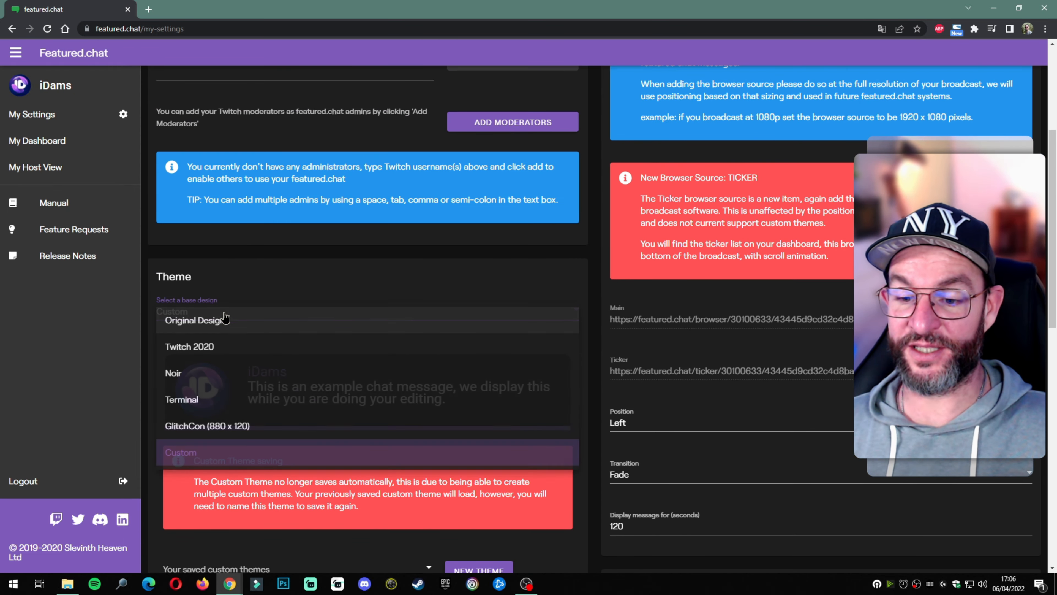
left_click(227, 321)
scroll(395, 325, "down", 5)
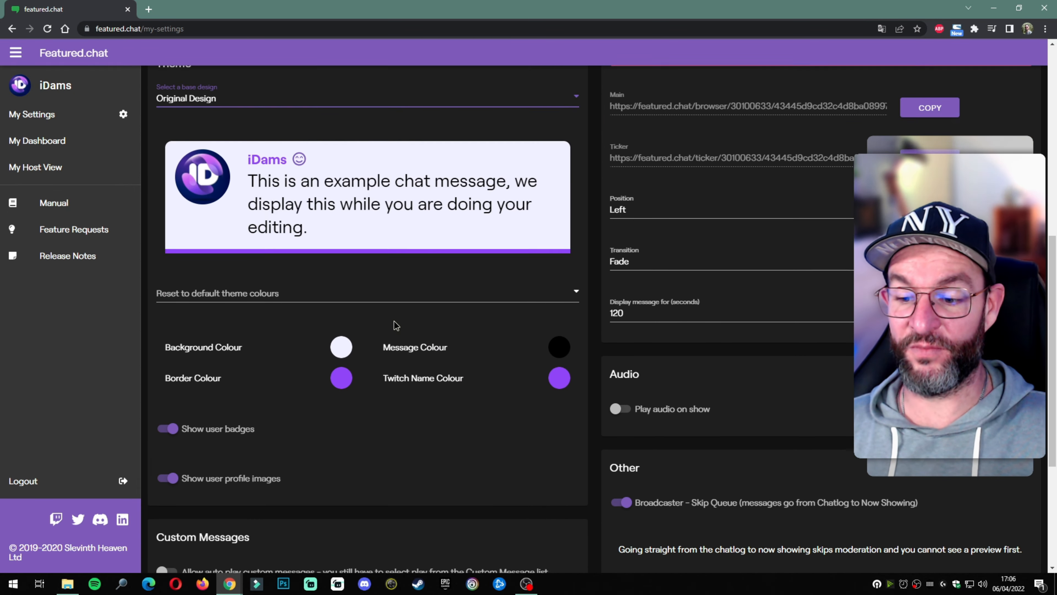
Step: Set both the Border Colour and the Twitch Name Colour to a bright red
left_click(341, 371)
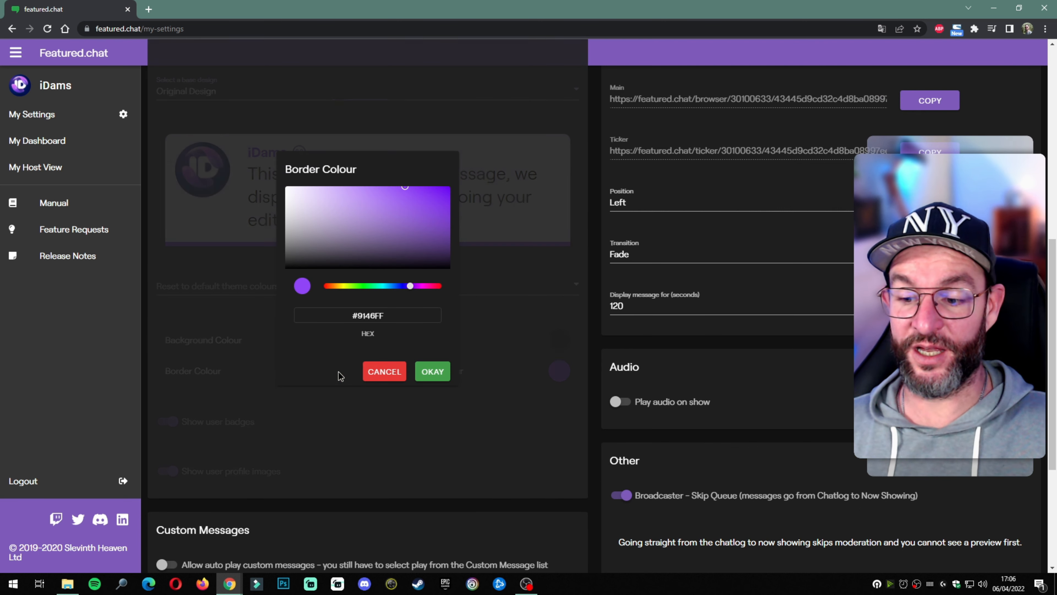
left_click_drag(427, 287, 439, 286)
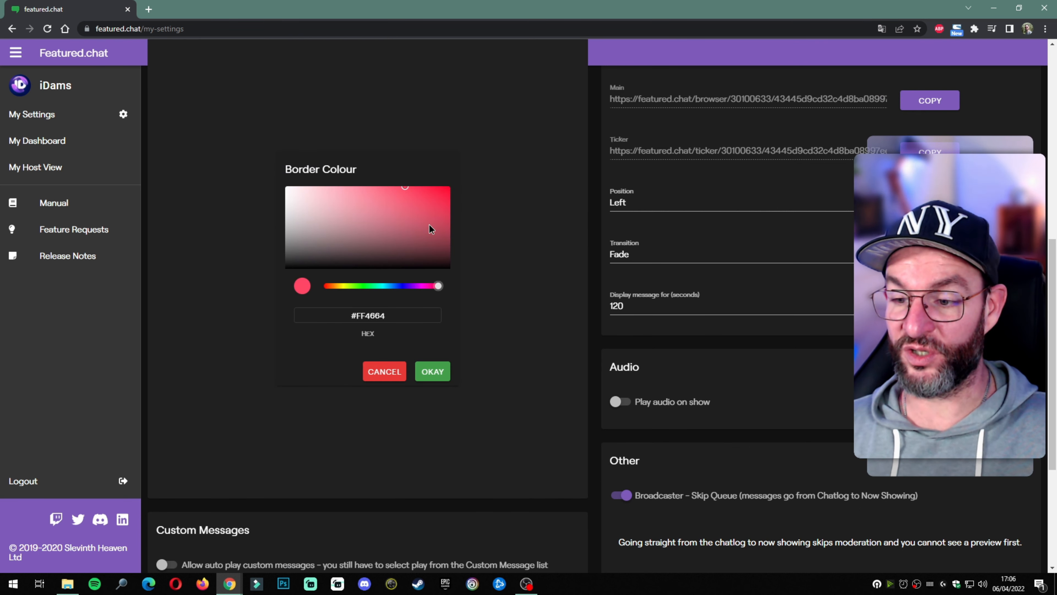
left_click_drag(443, 195, 457, 182)
left_click(432, 371)
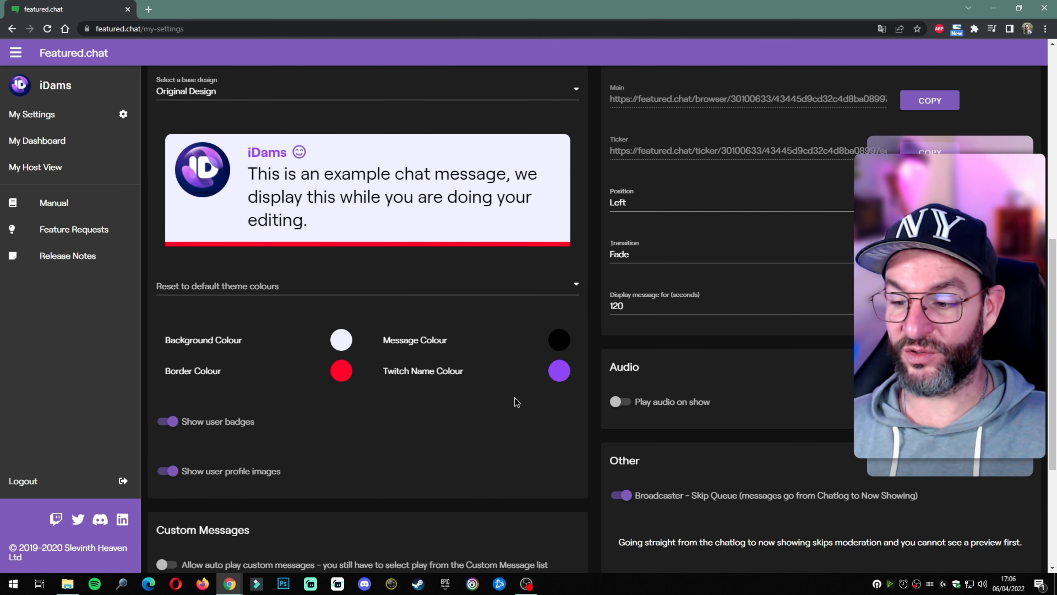
left_click(559, 370)
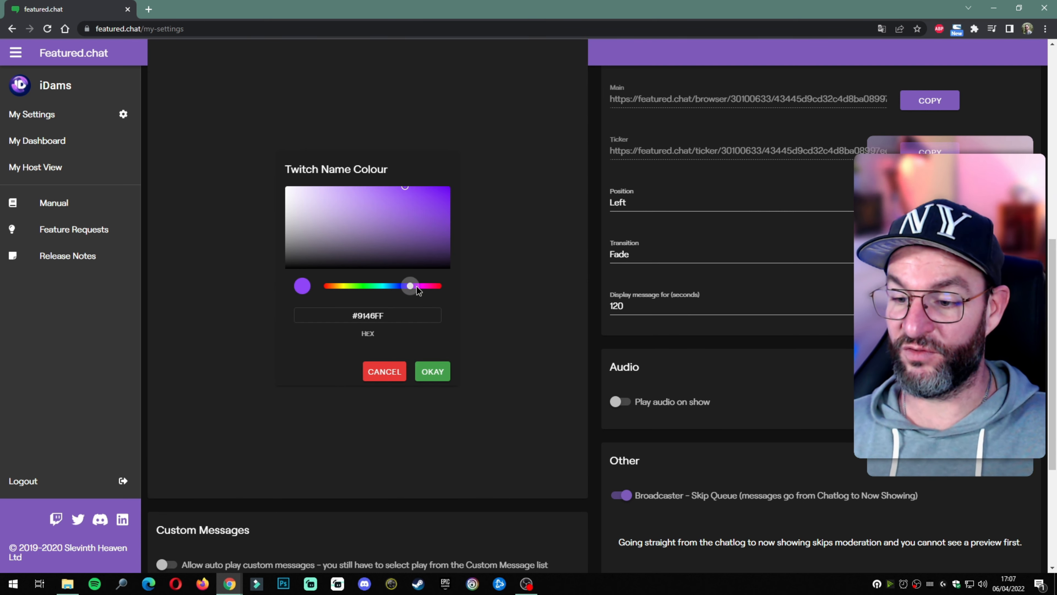
left_click_drag(410, 285, 440, 286)
left_click(446, 189)
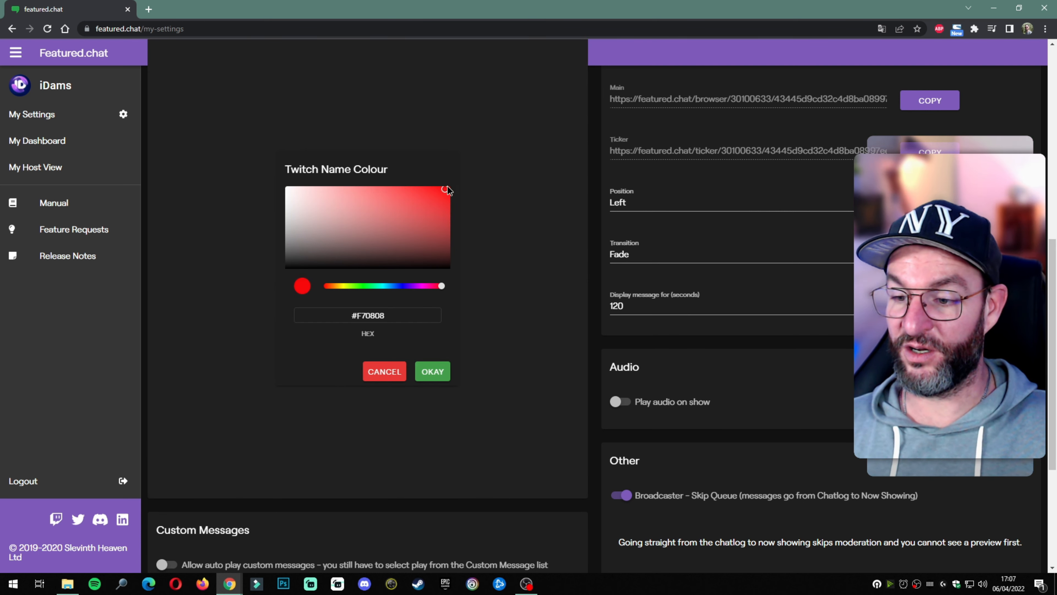
left_click(433, 371)
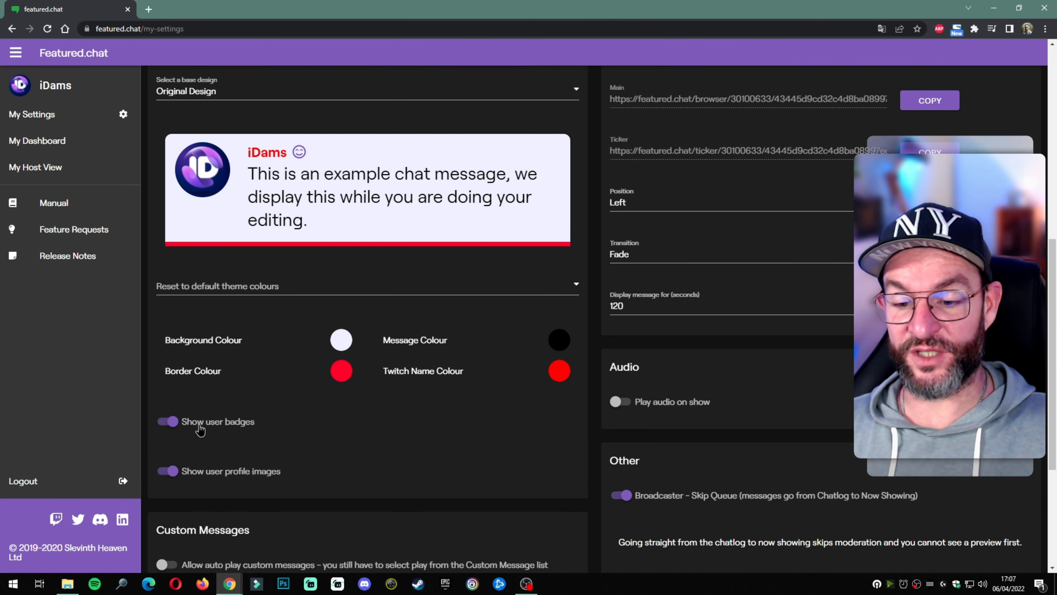
Step: Toggle user badges and profile images off and back on so both show on messages
left_click(169, 422)
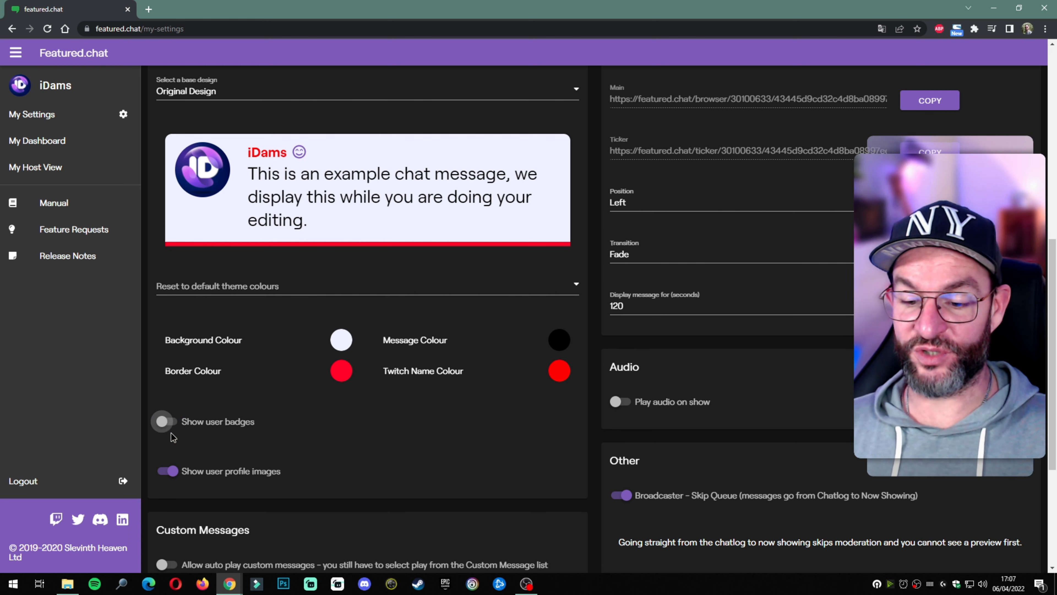
left_click(168, 471)
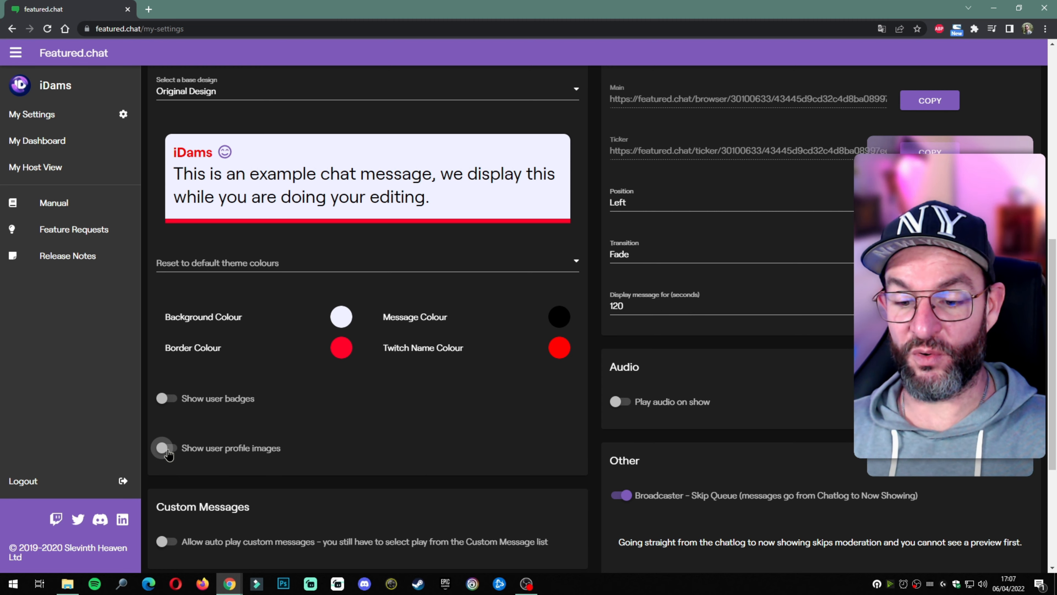
left_click(164, 448)
left_click(168, 421)
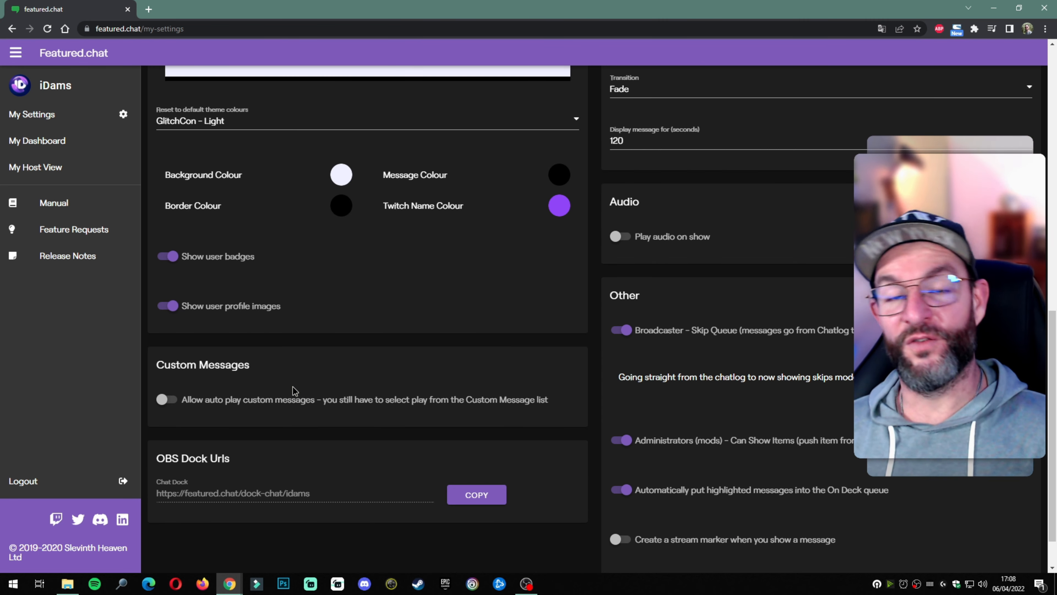
left_click(165, 400)
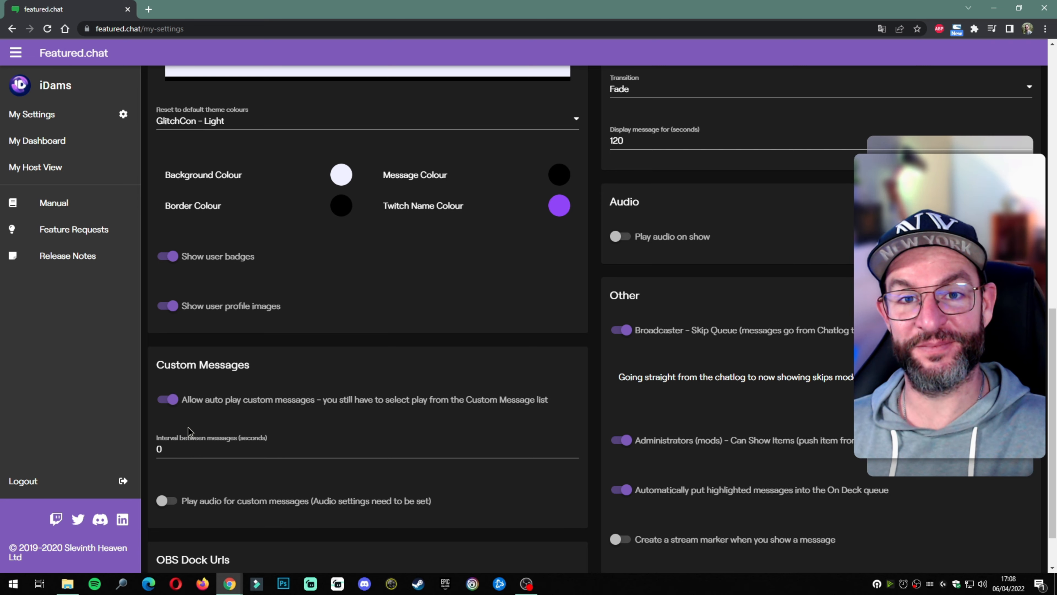
left_click(168, 399)
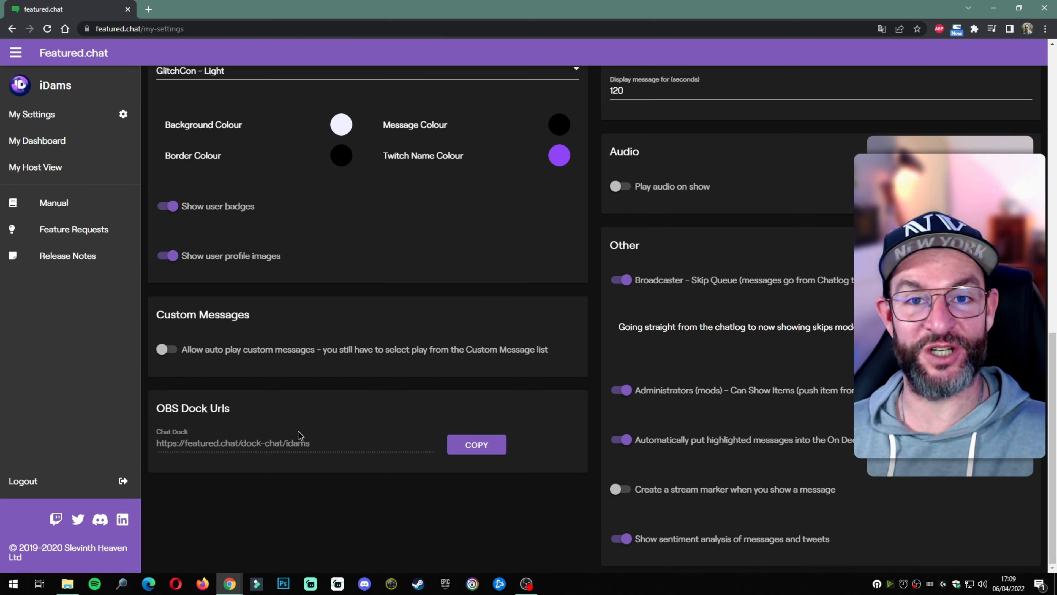
scroll(532, 442, "up", 13)
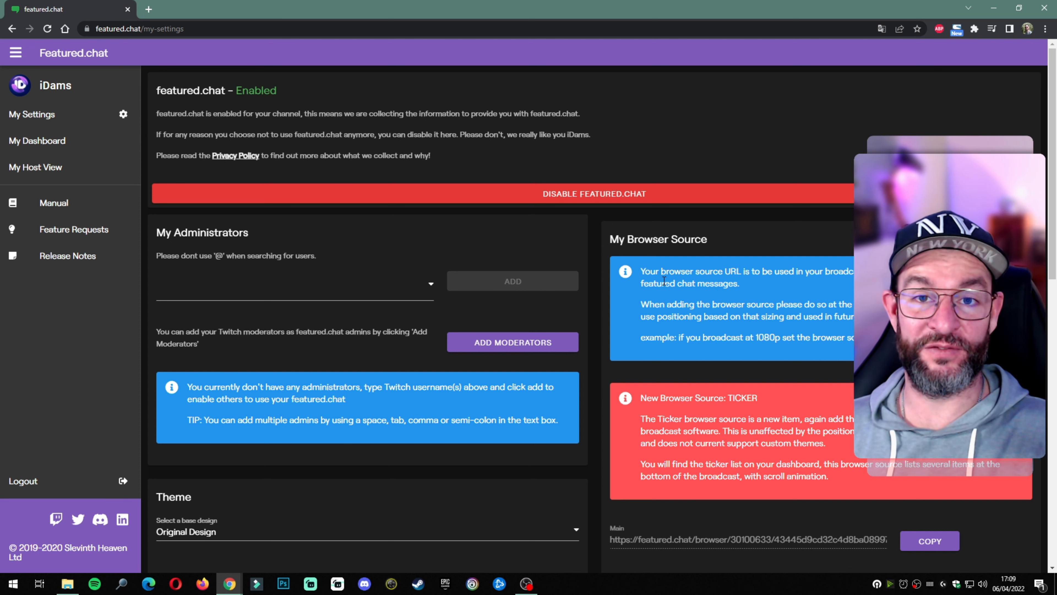
scroll(664, 281, "down", 4)
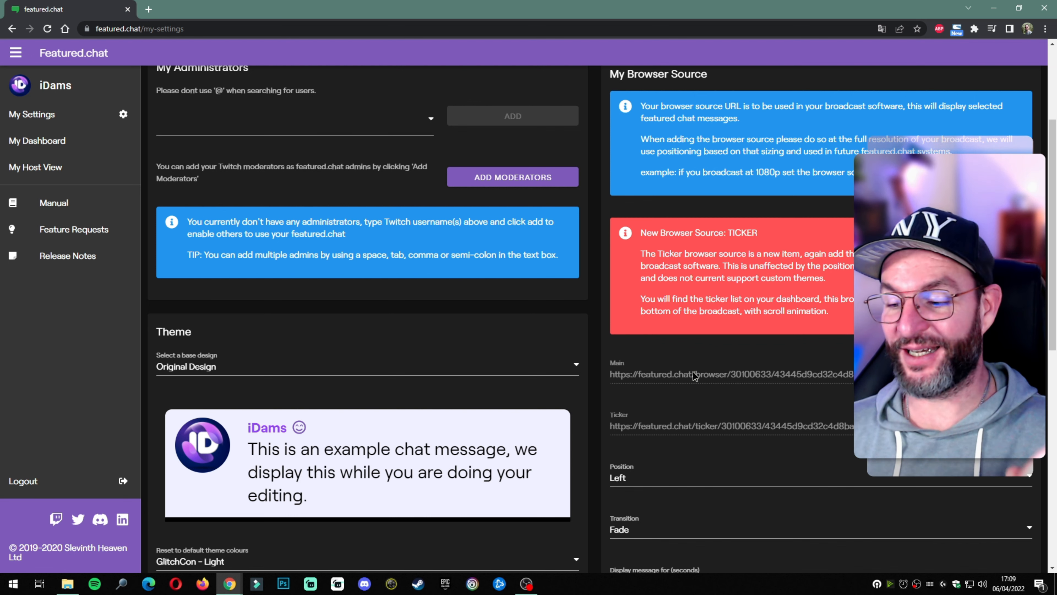
scroll(695, 373, "down", 4)
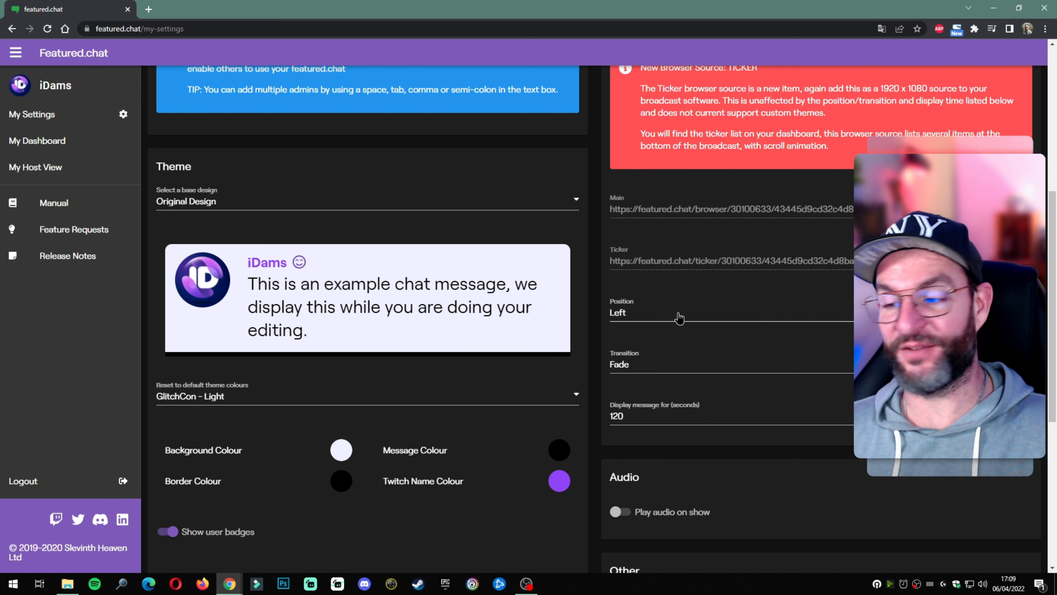
left_click(680, 318)
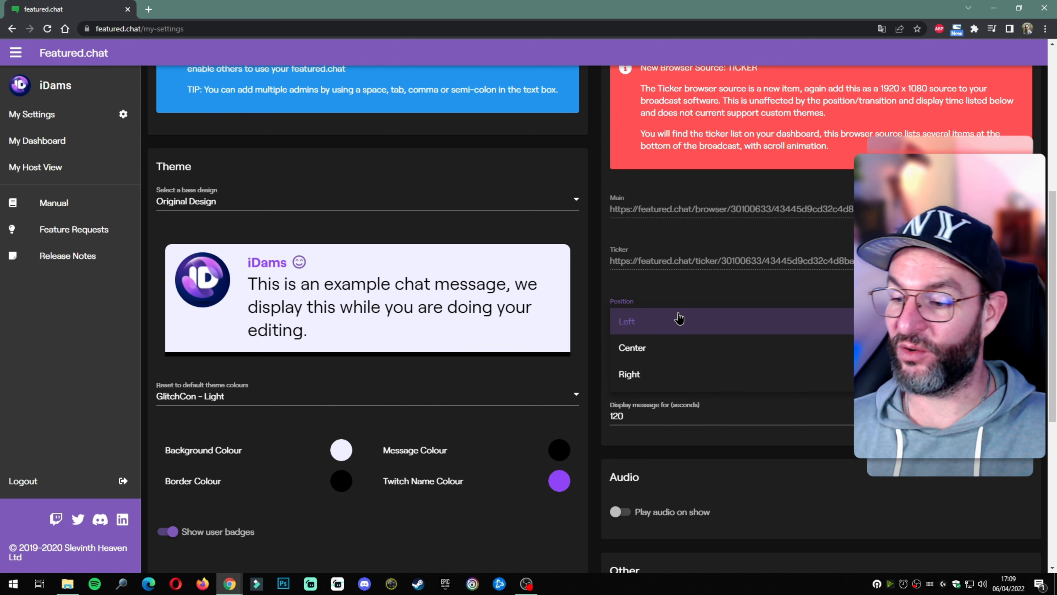
left_click(684, 293)
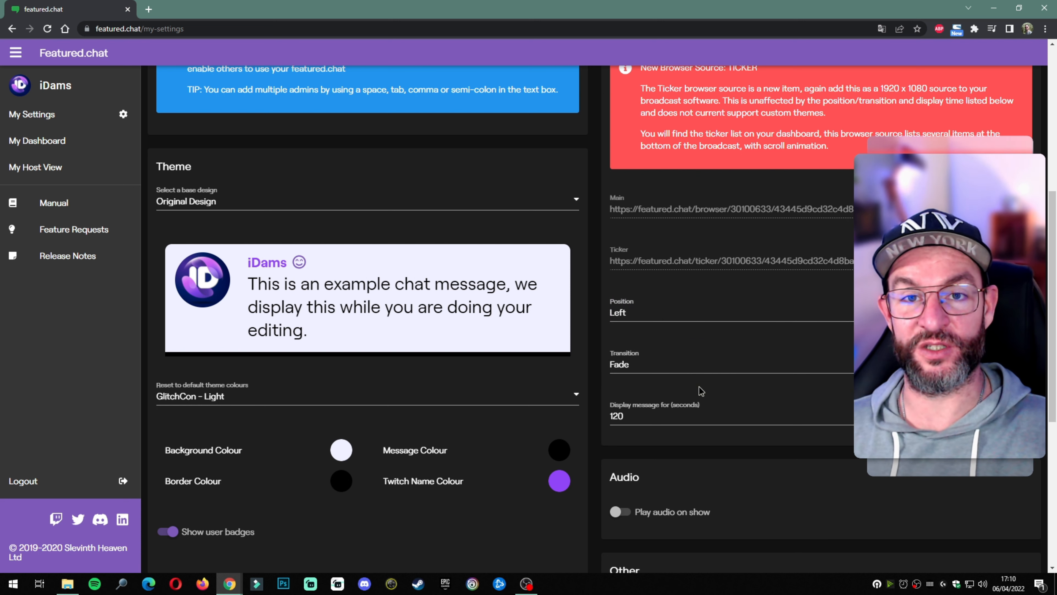
scroll(699, 390, "down", 5)
left_click(620, 293)
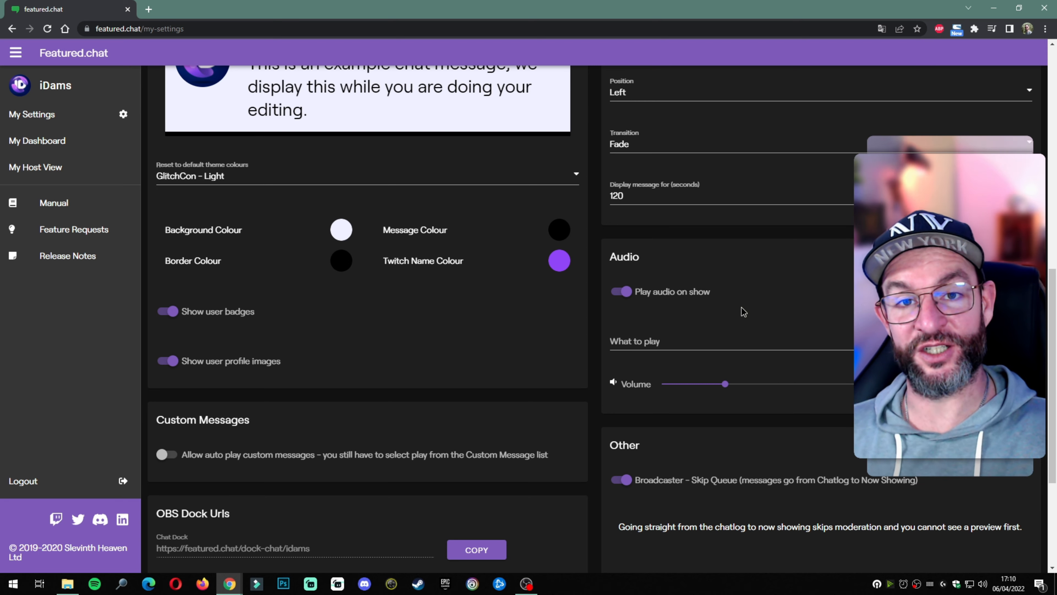
left_click(629, 293)
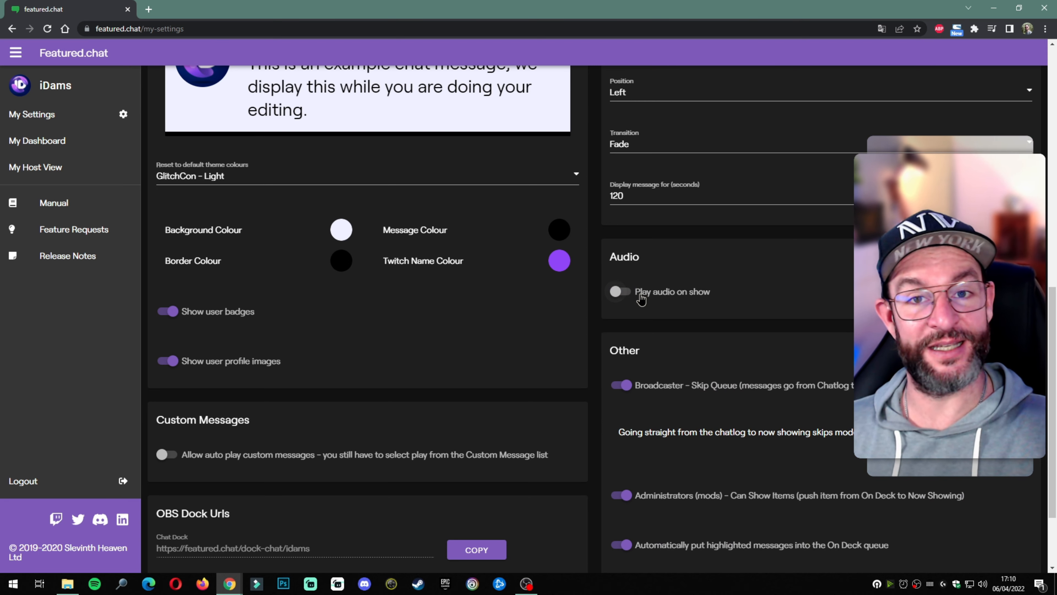
scroll(731, 307, "down", 3)
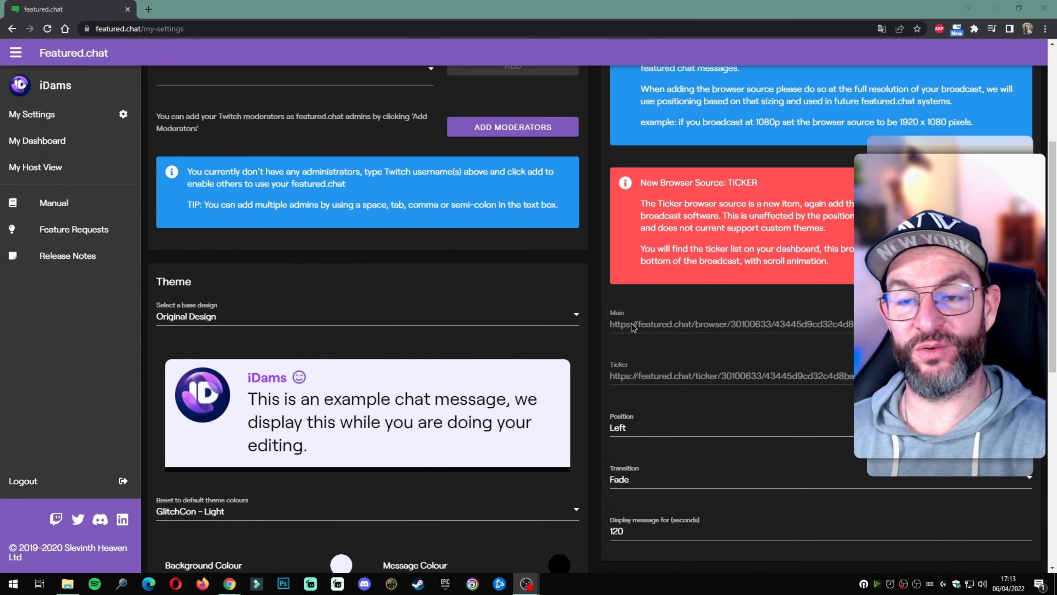
left_click(895, 321)
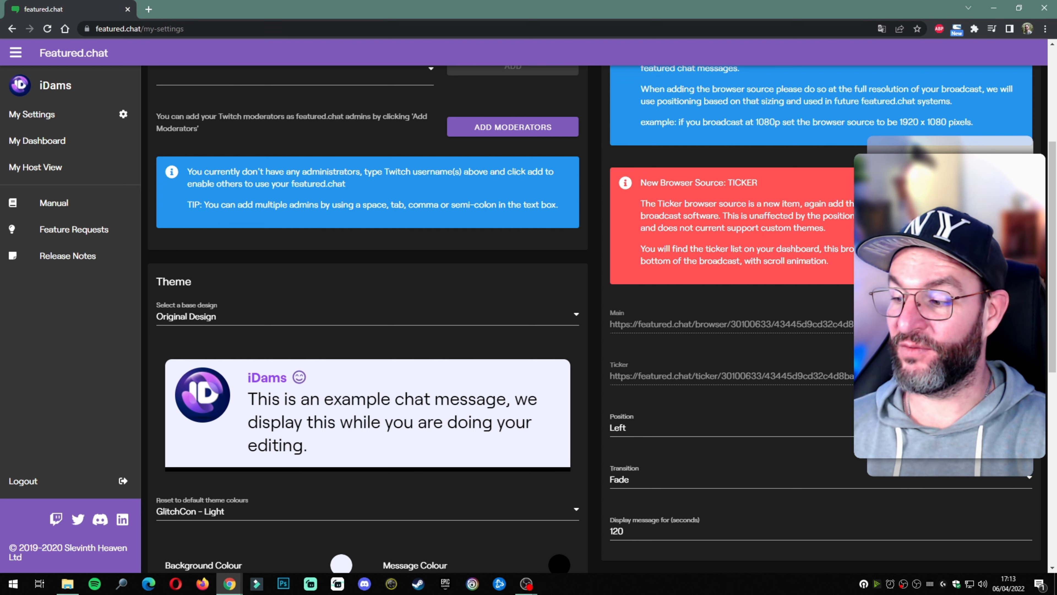
Step: Create a new browser source named FeaturedChat in OBS
key("alt+Tab")
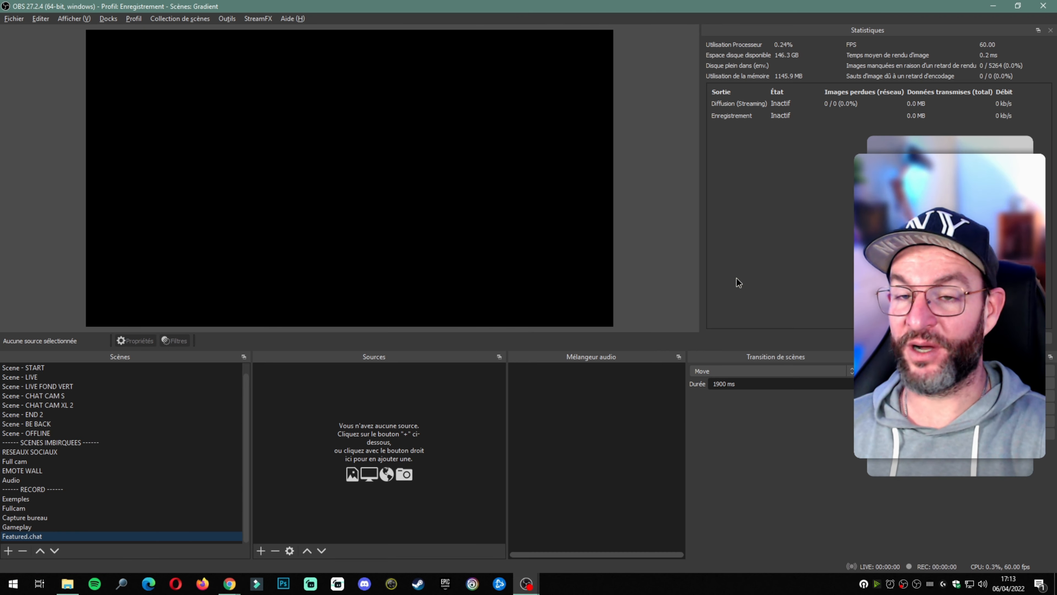
left_click(261, 550)
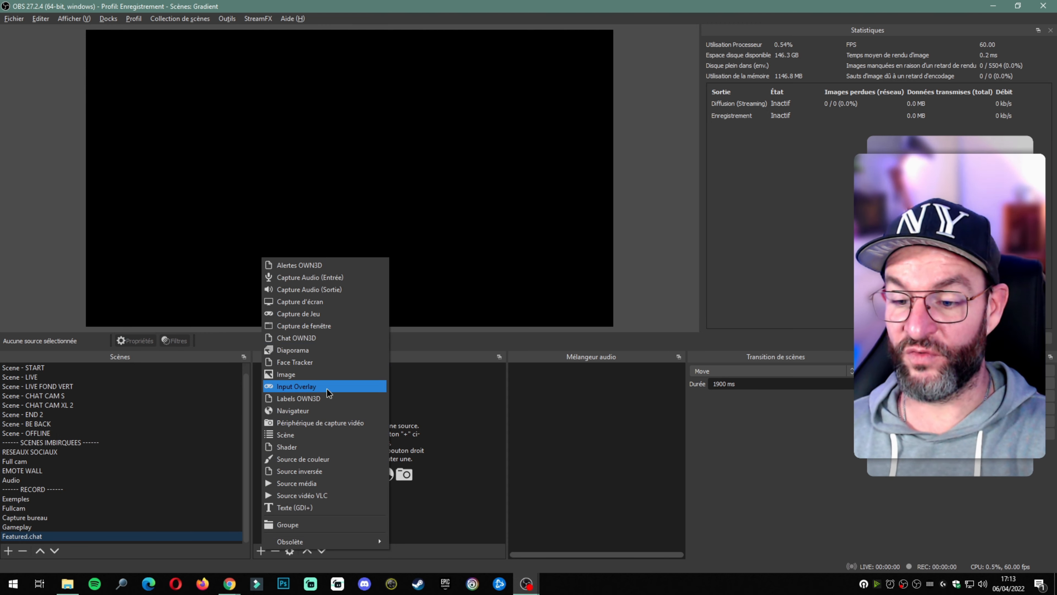
left_click(322, 409)
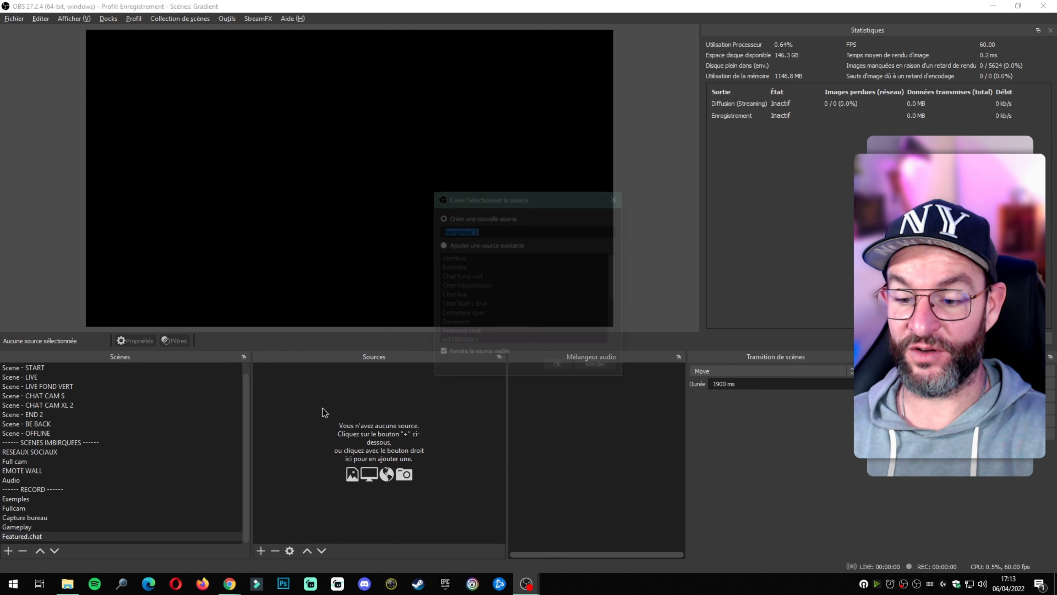
type("Fe")
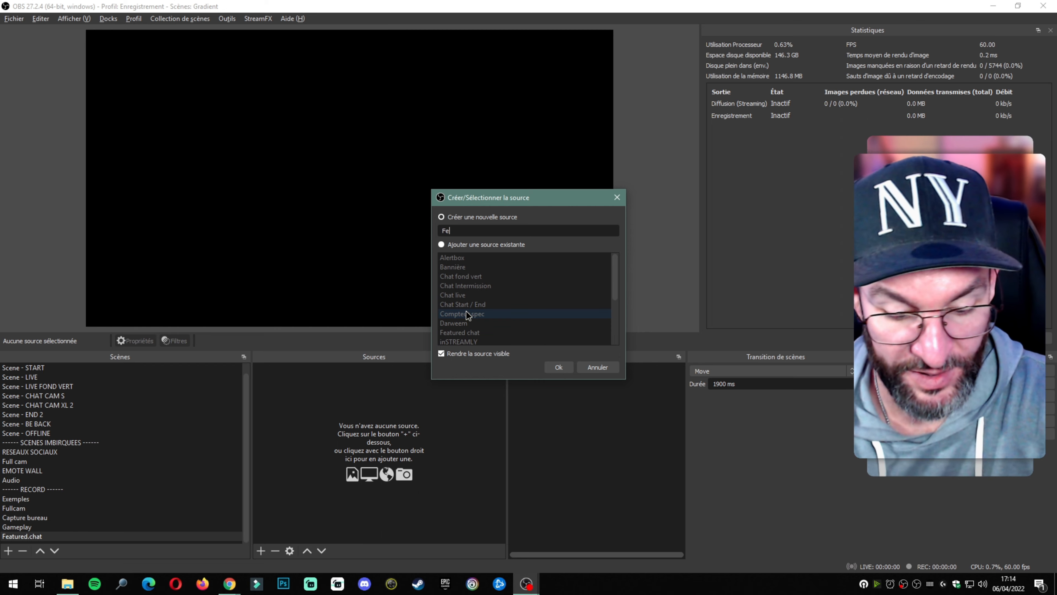
type("aturedChat")
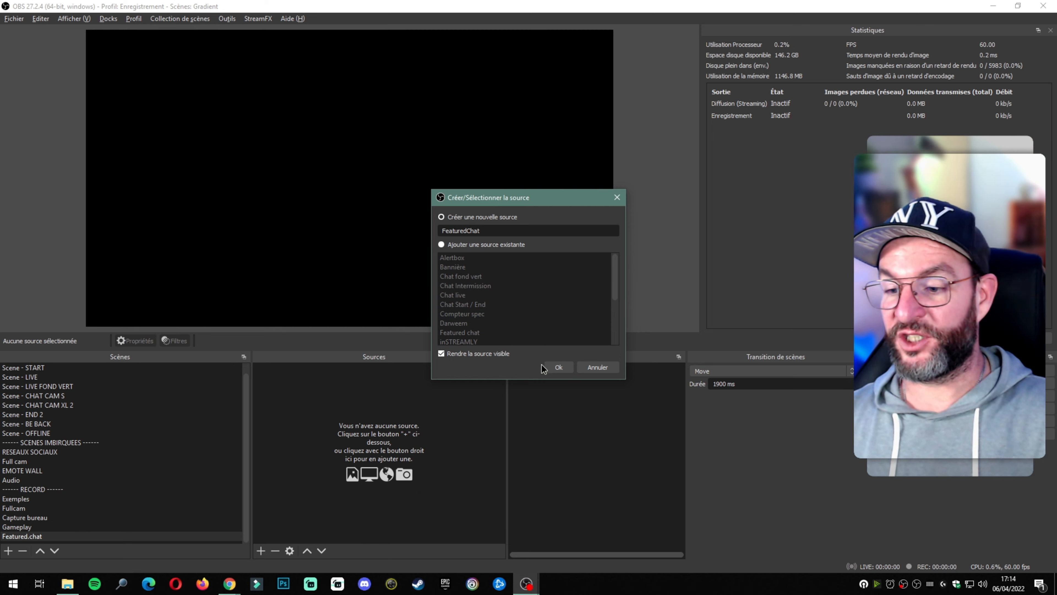
left_click(554, 367)
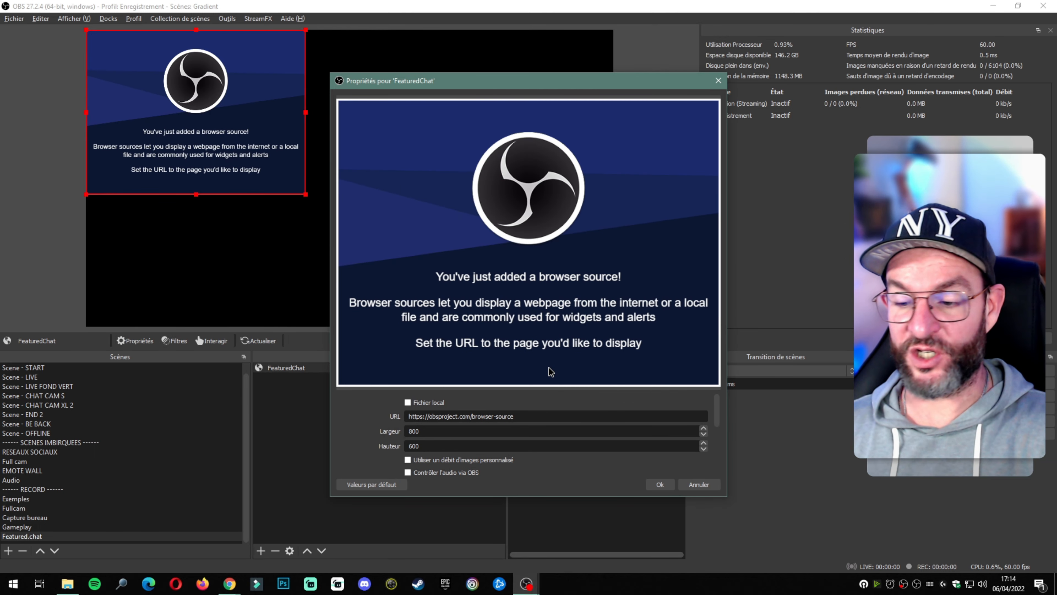
Step: Point FeaturedChat at the pasted featured.chat overlay URL, sized 1920 by 1080
triple_click(549, 416)
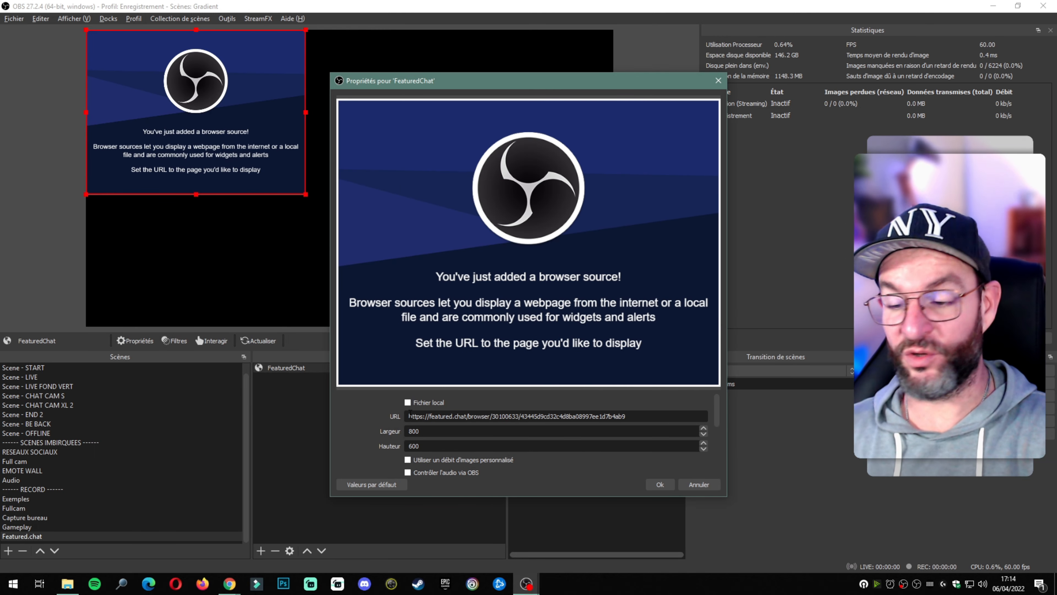
key("Tab")
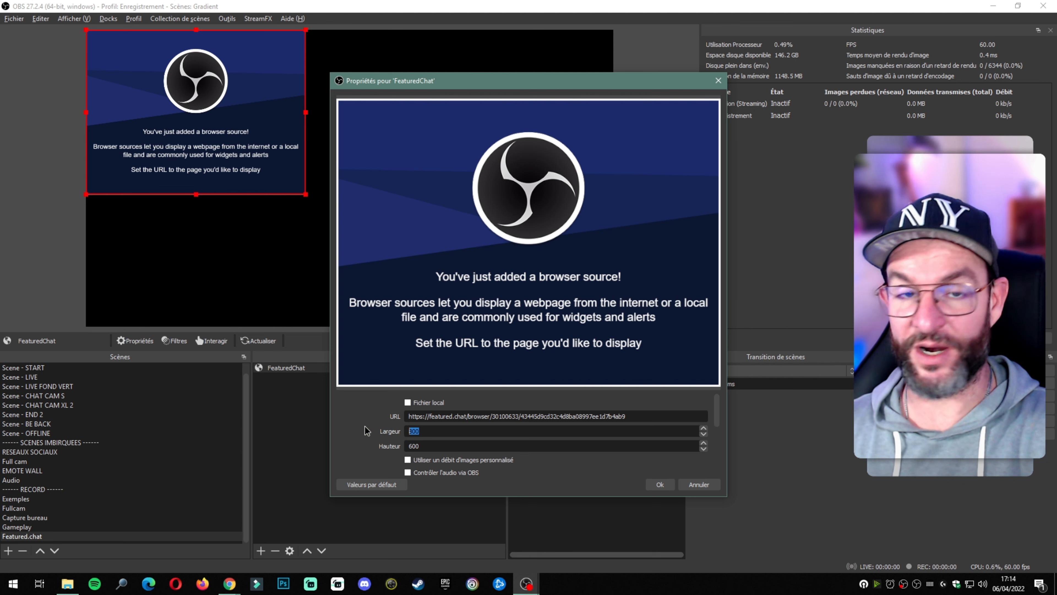
type("1")
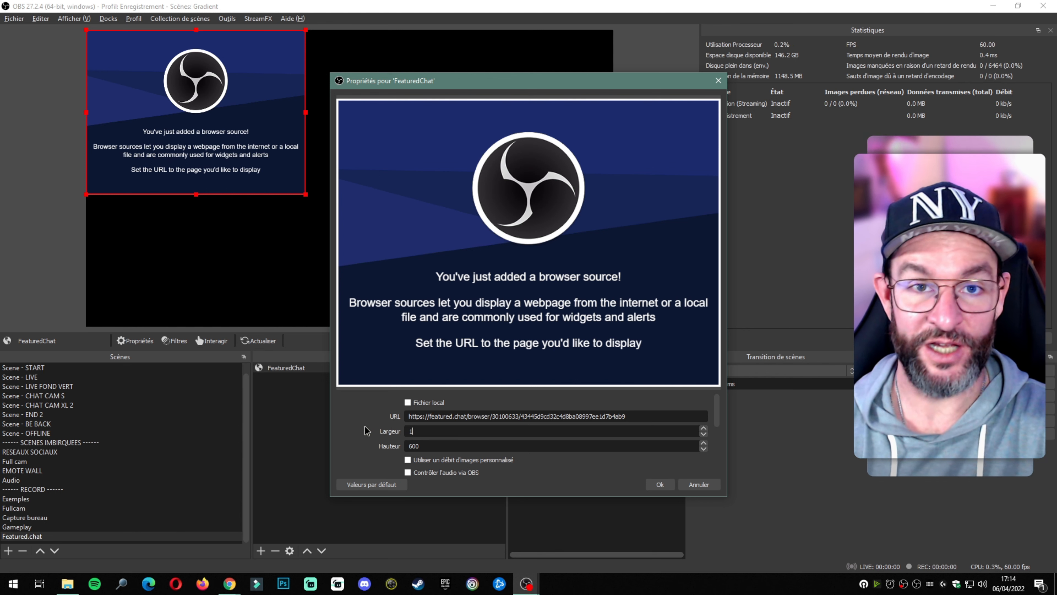
type("920")
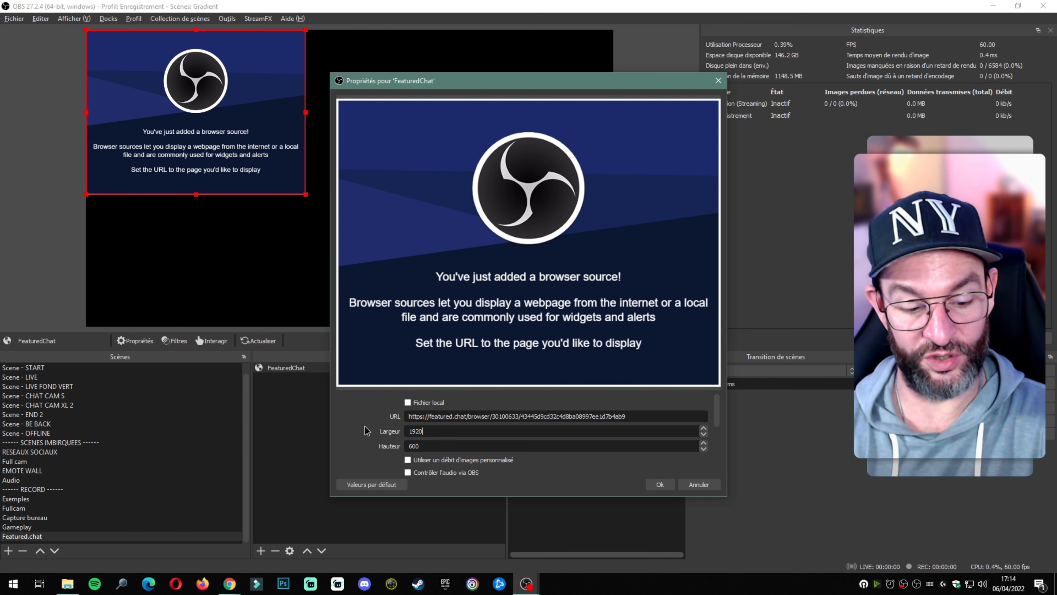
key("Tab")
type("1080")
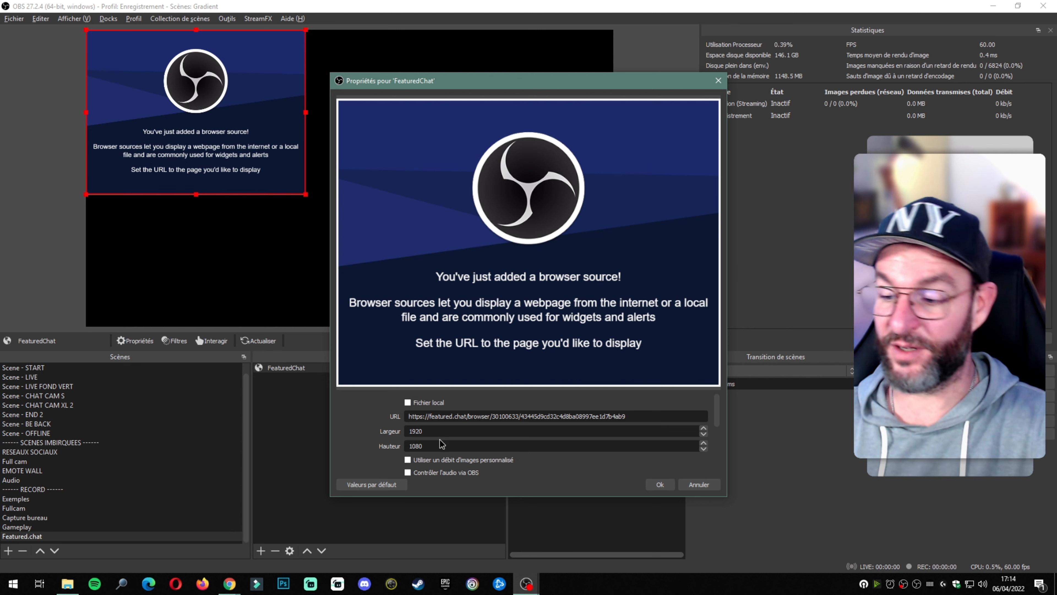
left_click(660, 484)
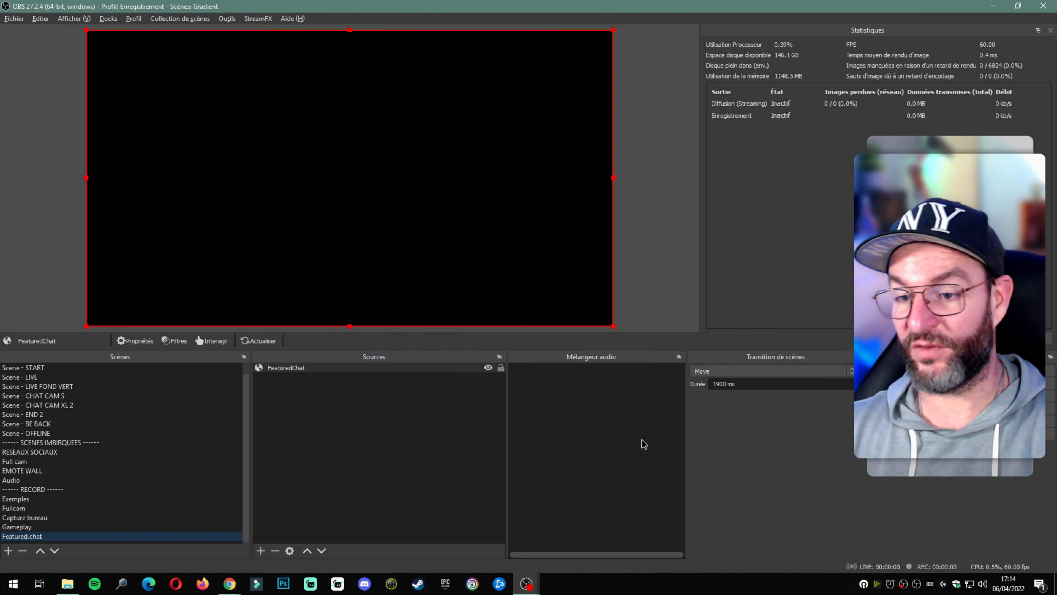
Step: Deselect the FeaturedChat source in the OBS preview
left_click(384, 435)
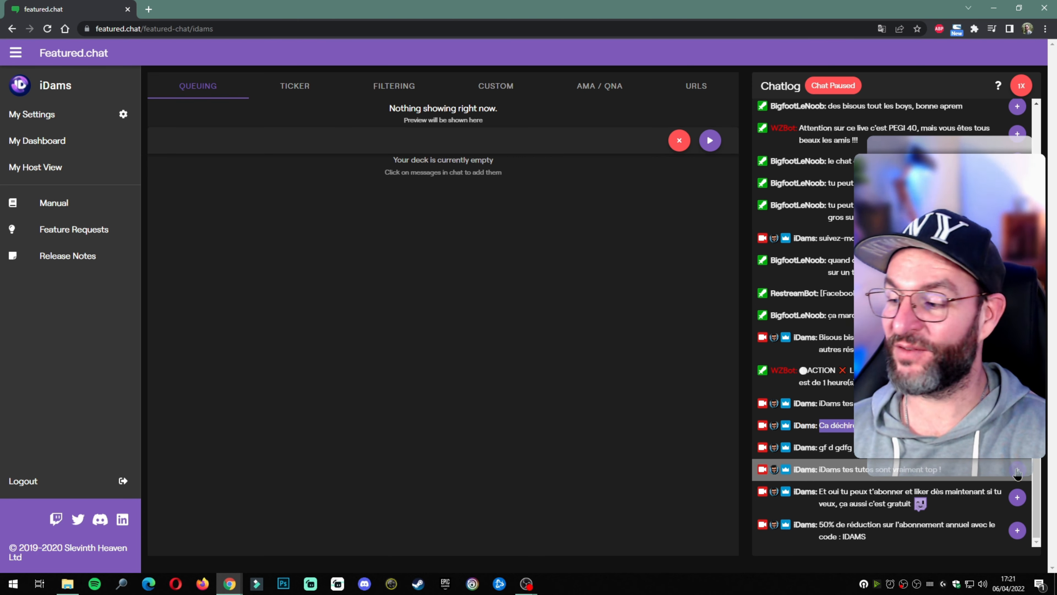
Step: Feature the 'tes tutos sont vraiment top !' message and view it in OBS's preview
left_click(1017, 471)
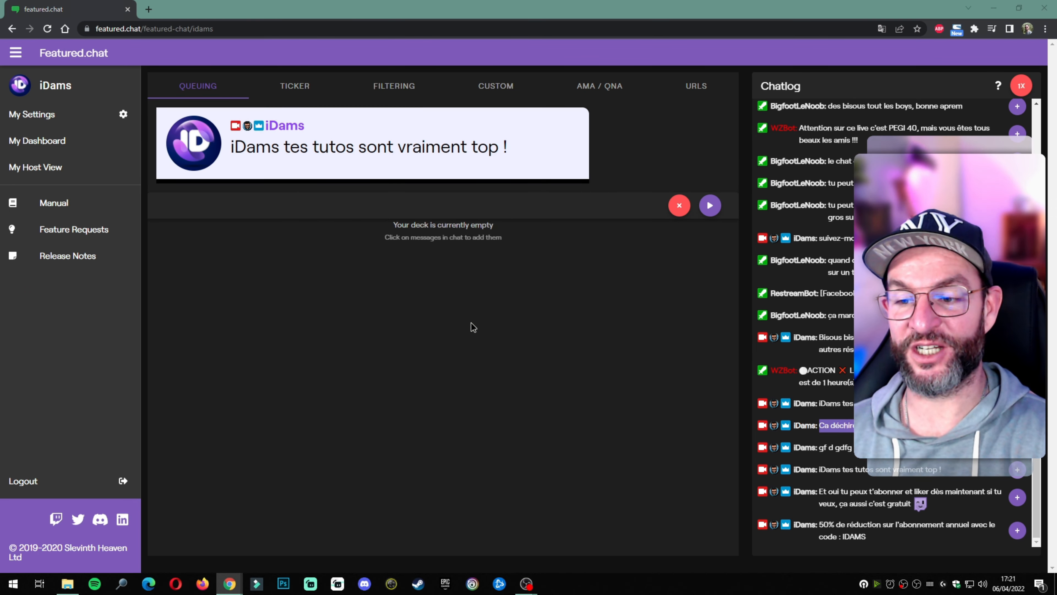
key("alt+Tab")
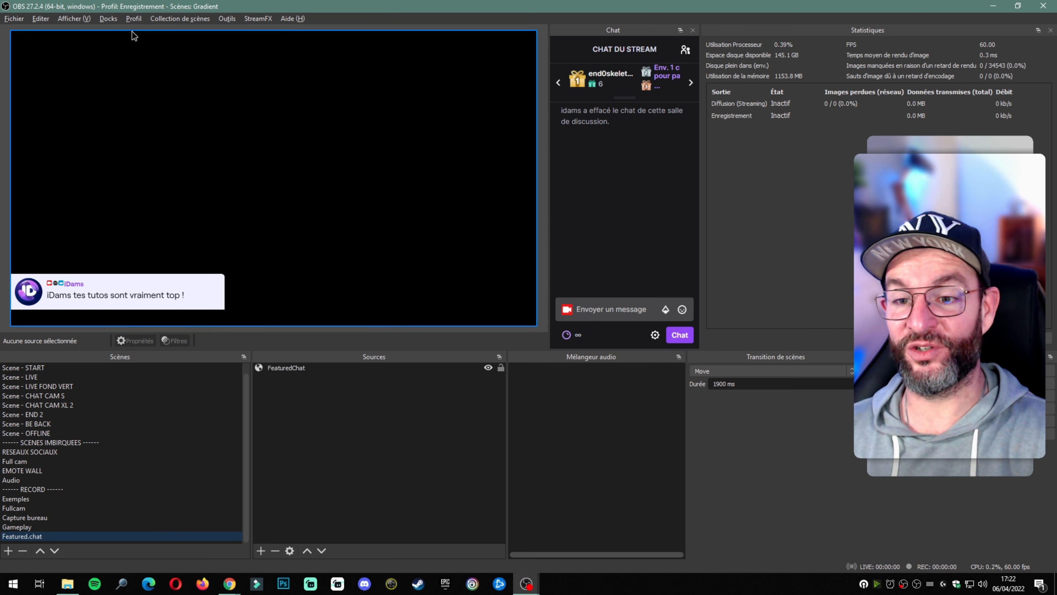
Step: Add a new custom browser dock row named 'Featured chat' in OBS
left_click(109, 19)
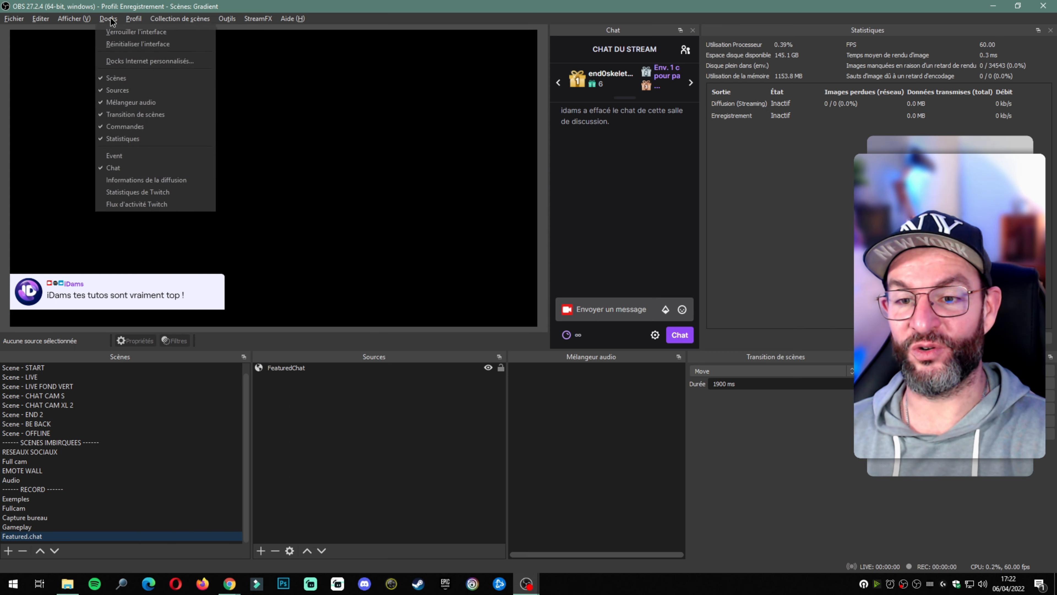
left_click(124, 61)
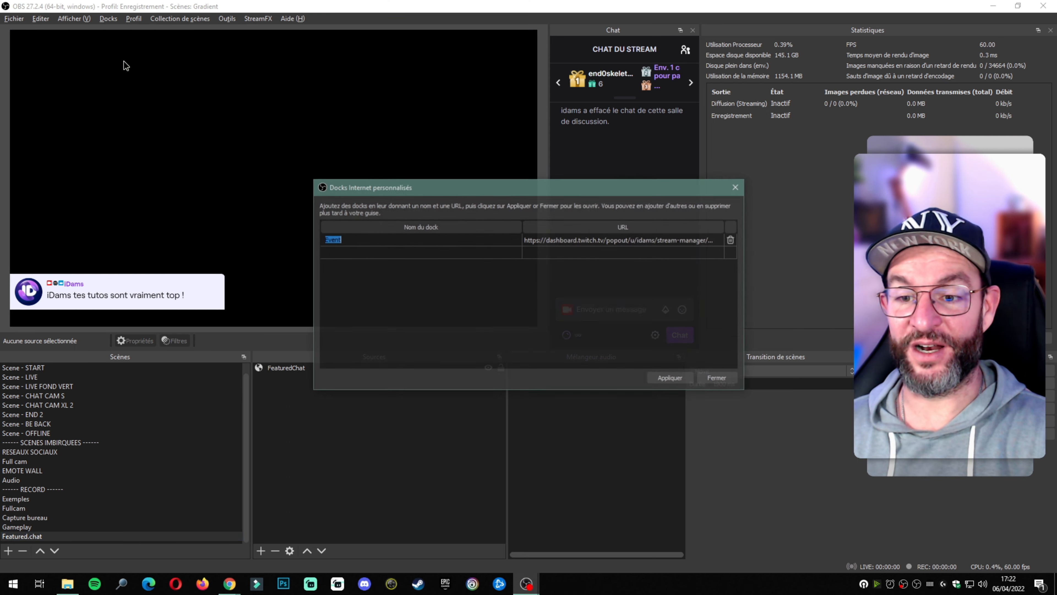
left_click(375, 252)
type("F")
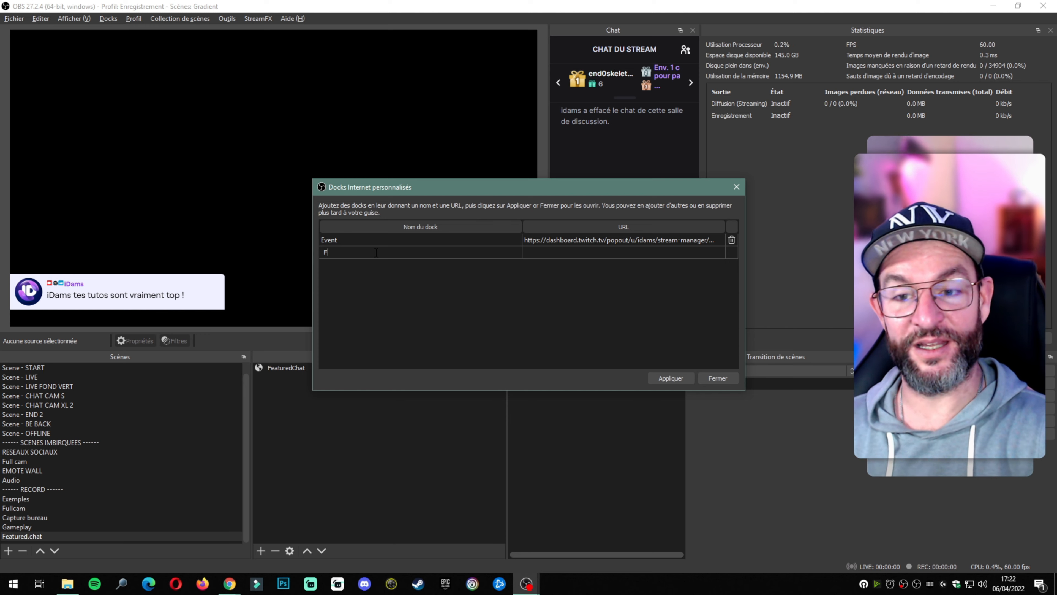
type("eatured chat")
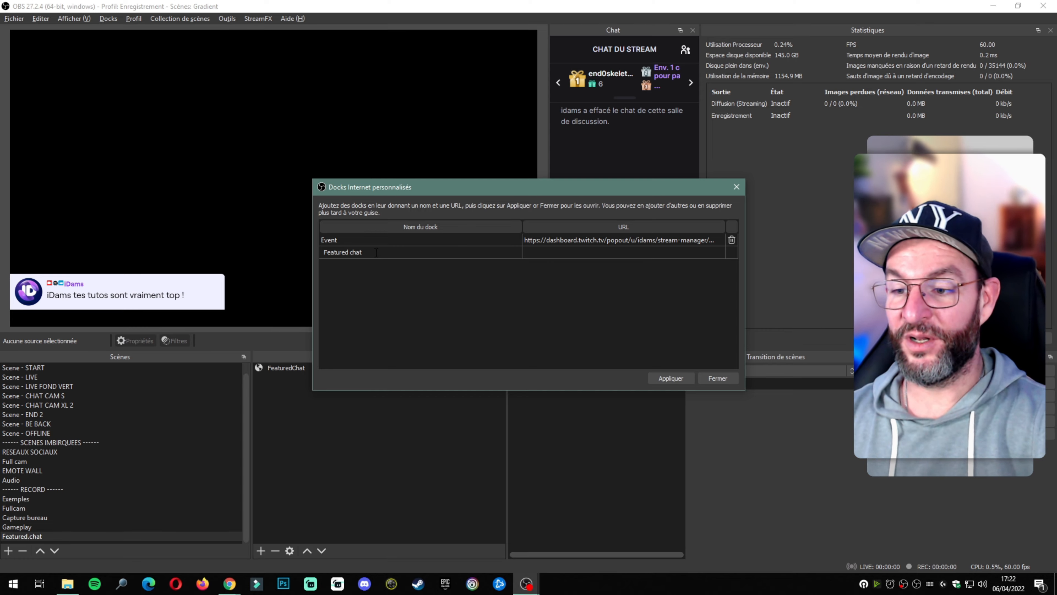
Step: Copy the OBS Dock chat URL from featured.chat My Settings into the dock and apply
key("alt+Tab")
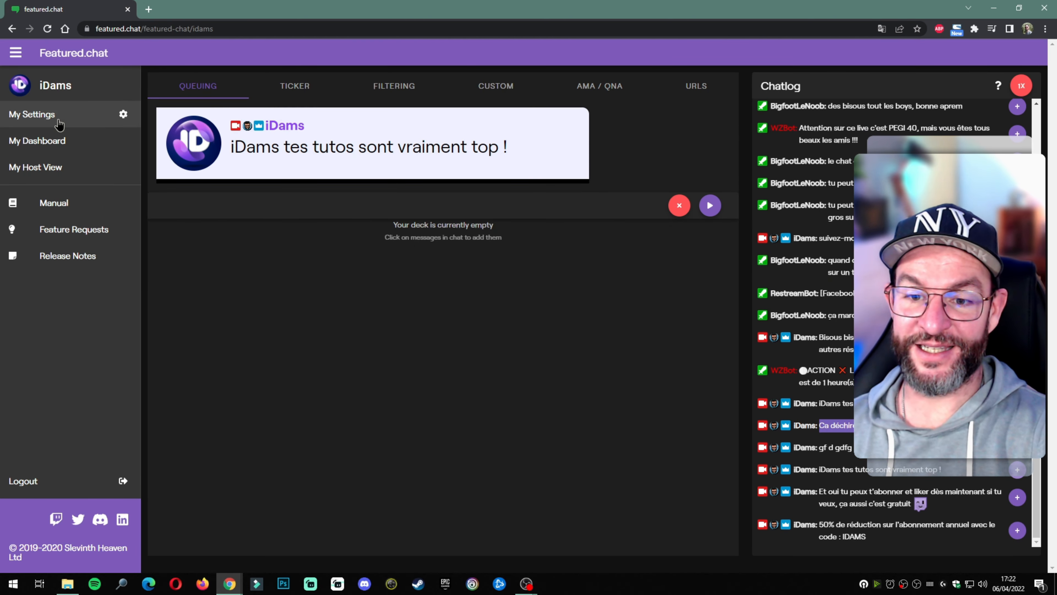
left_click(58, 123)
scroll(617, 314, "down", 5)
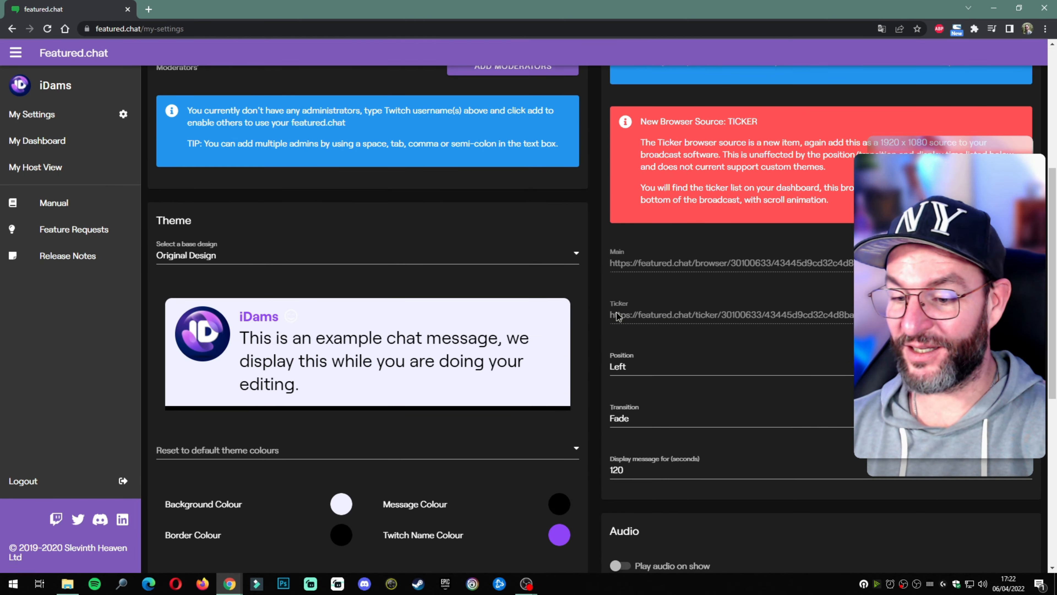
scroll(617, 317, "down", 8)
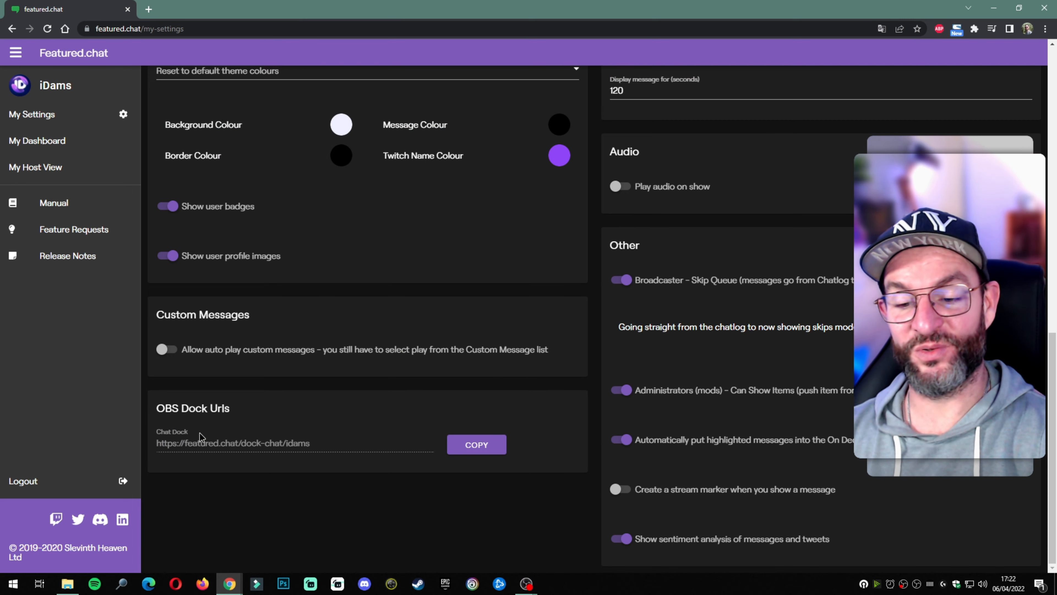
left_click(462, 445)
key("alt+Tab")
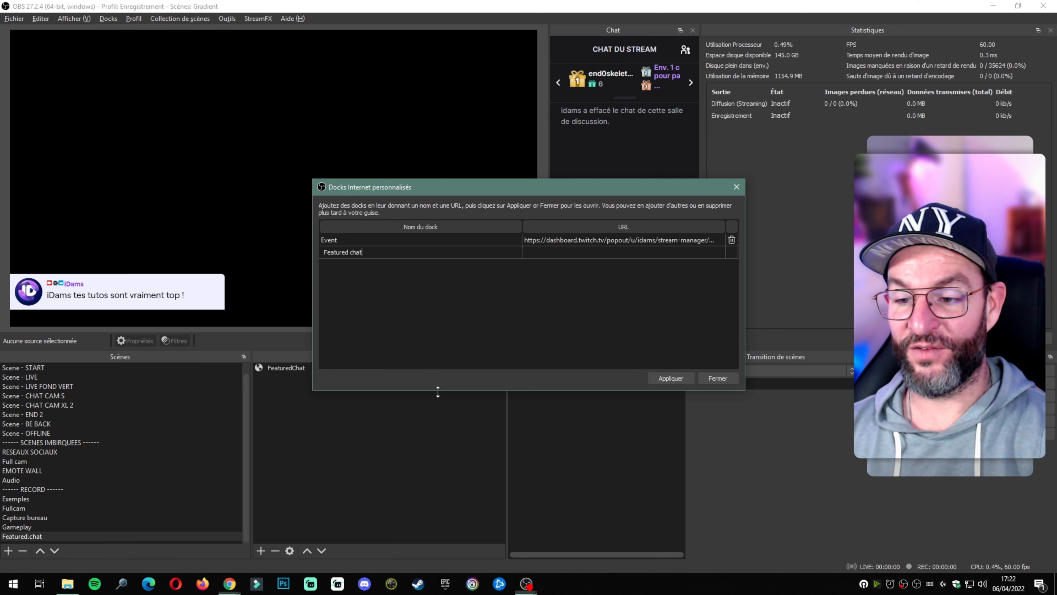
left_click(575, 253)
key("ctrl+v")
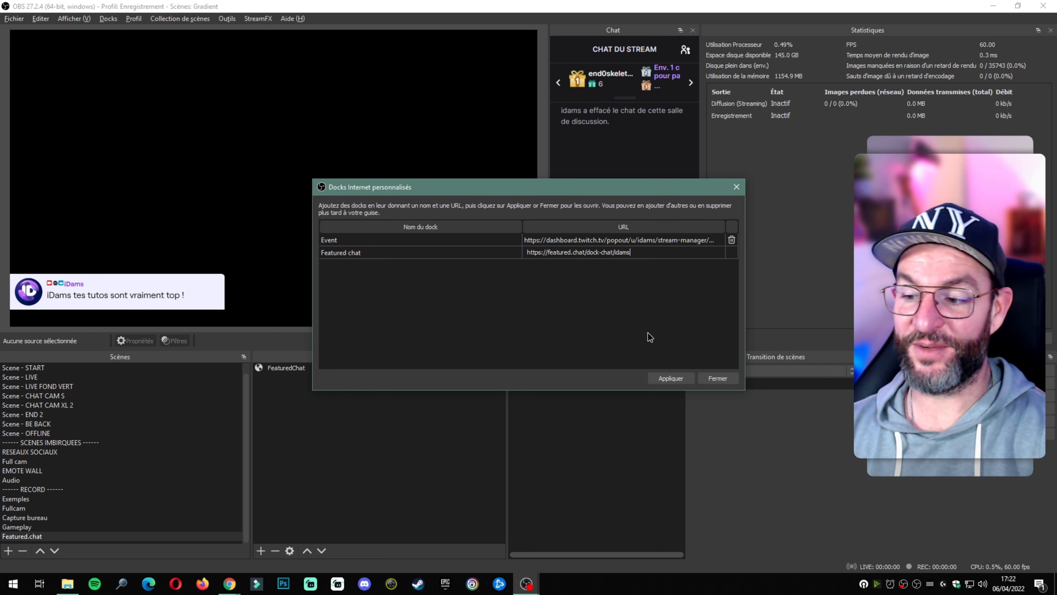
left_click(677, 376)
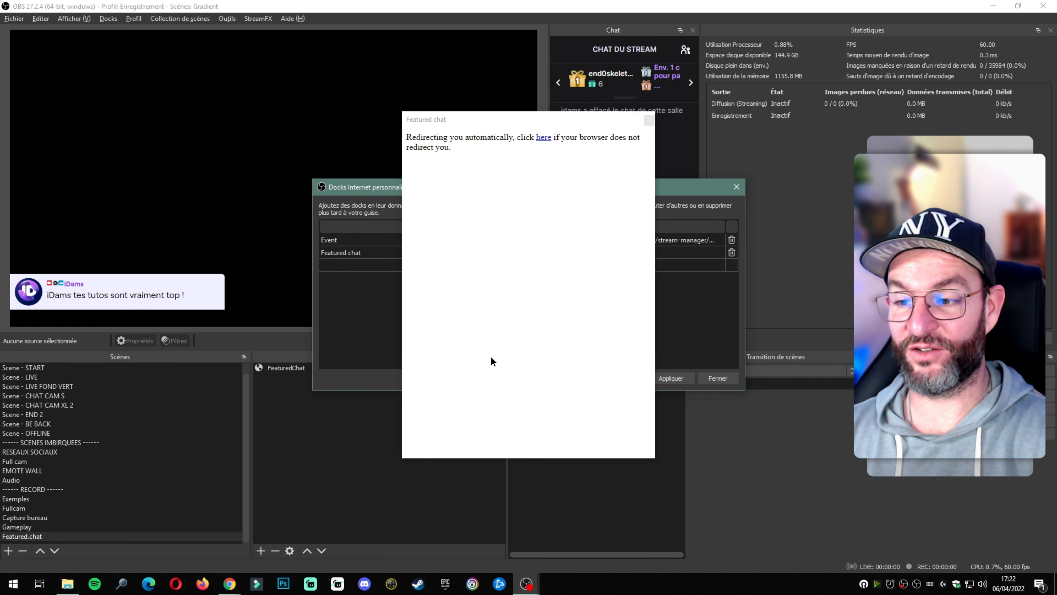
left_click(709, 378)
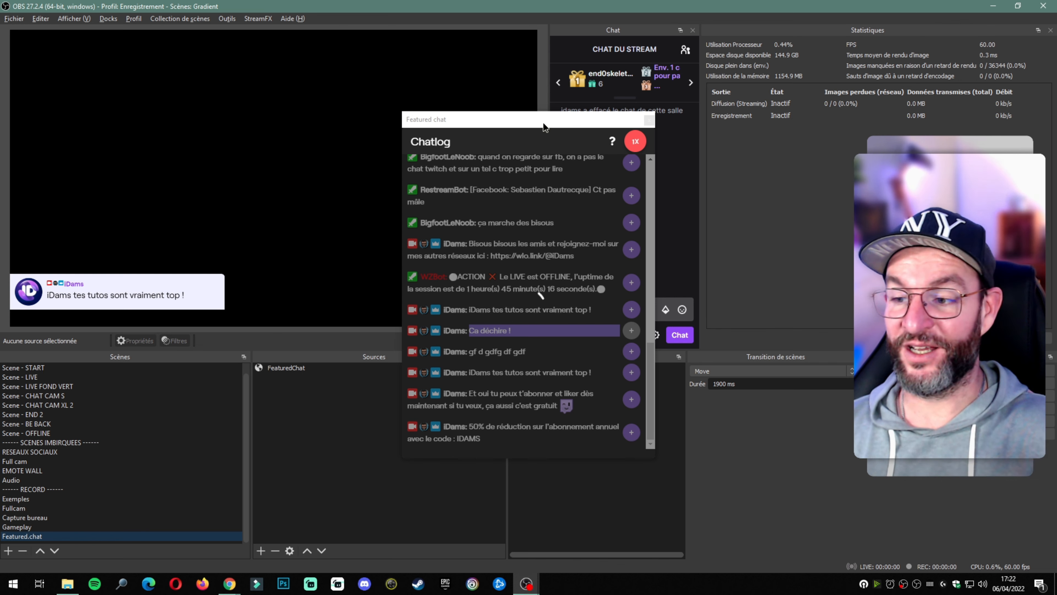
Step: Dock and widen the Featured chat panel, then feature the 'Et oui' and 50% discount messages
left_click_drag(544, 123, 428, 102)
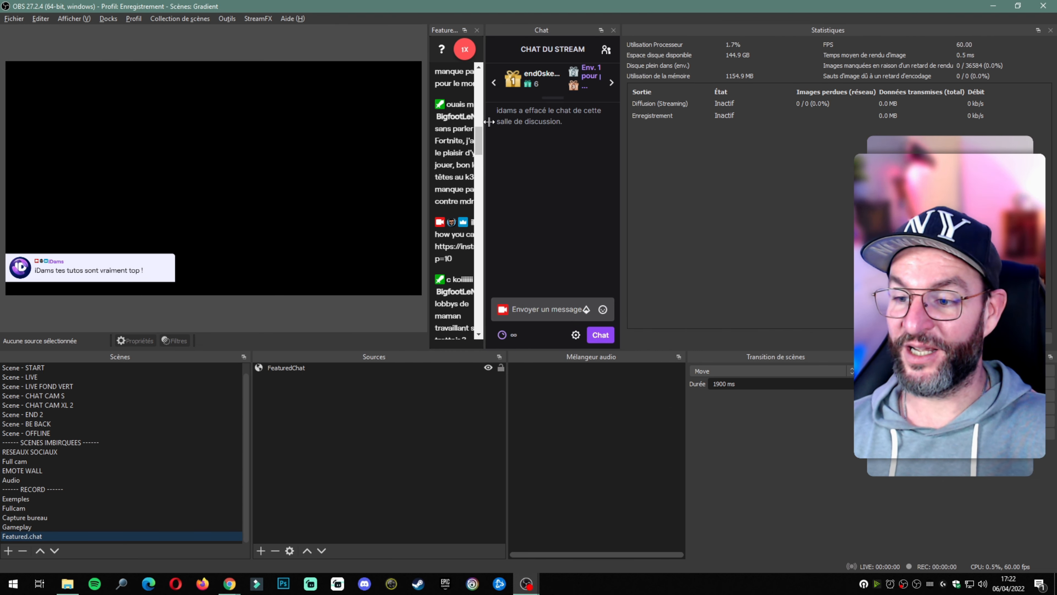
left_click_drag(485, 121, 588, 123)
scroll(530, 183, "down", 6)
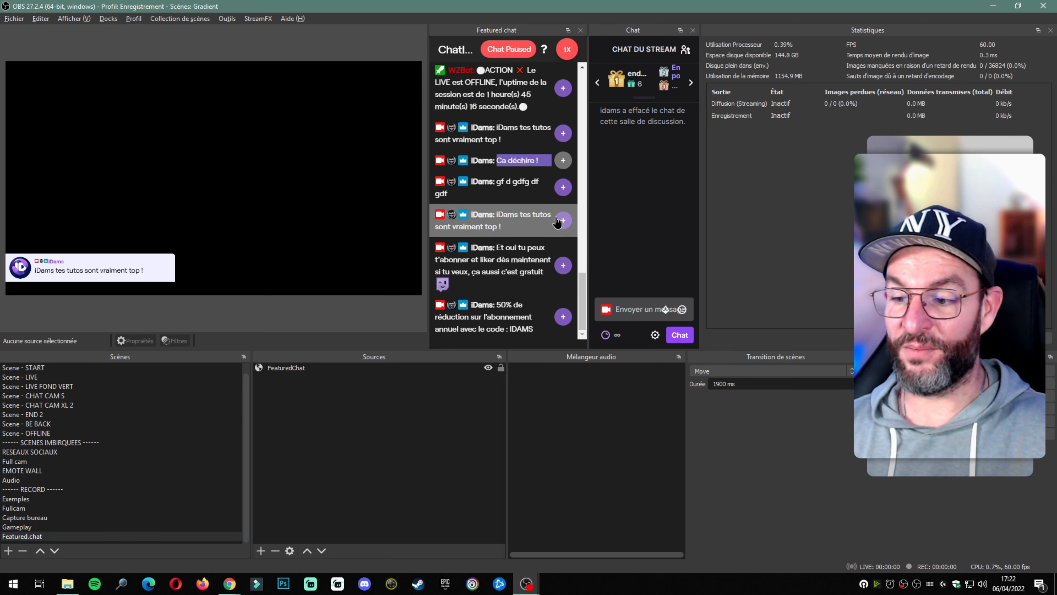
left_click(565, 266)
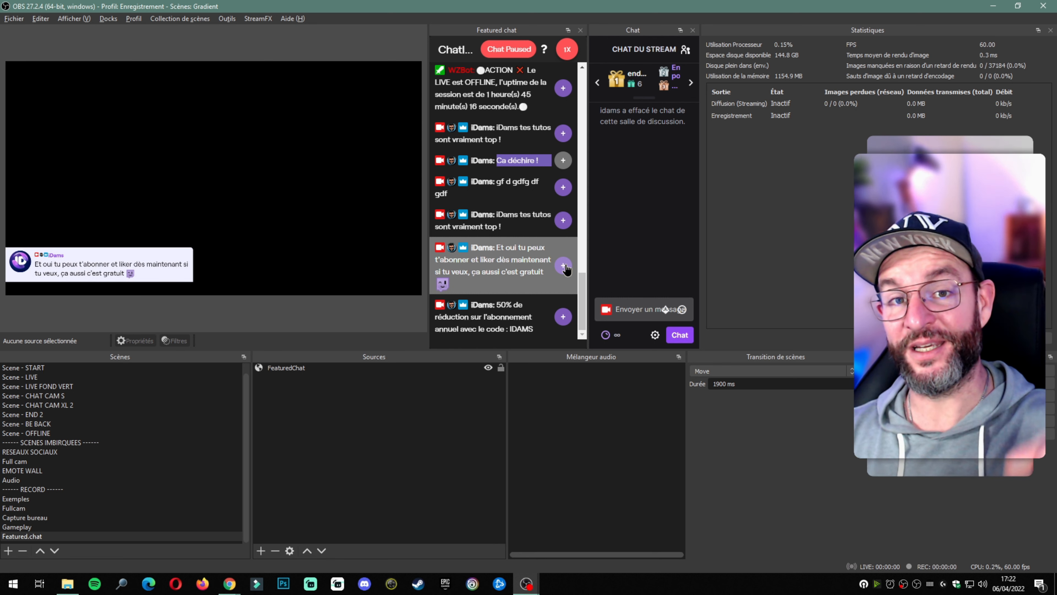
left_click(565, 320)
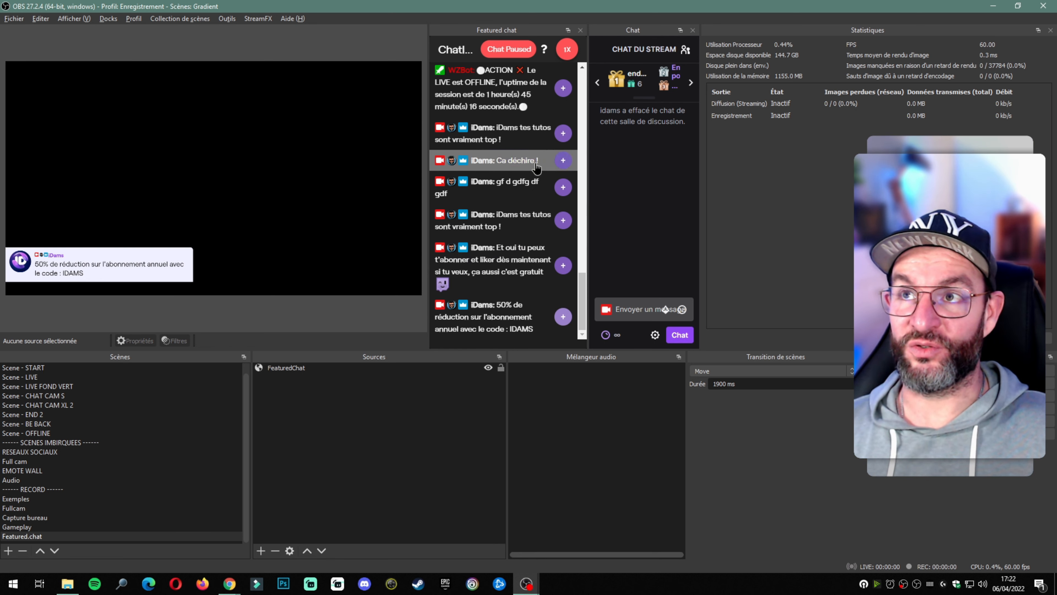
Step: Send 'message super classe' in the stream chat and feature it from the Featured chat dock
left_click(643, 309)
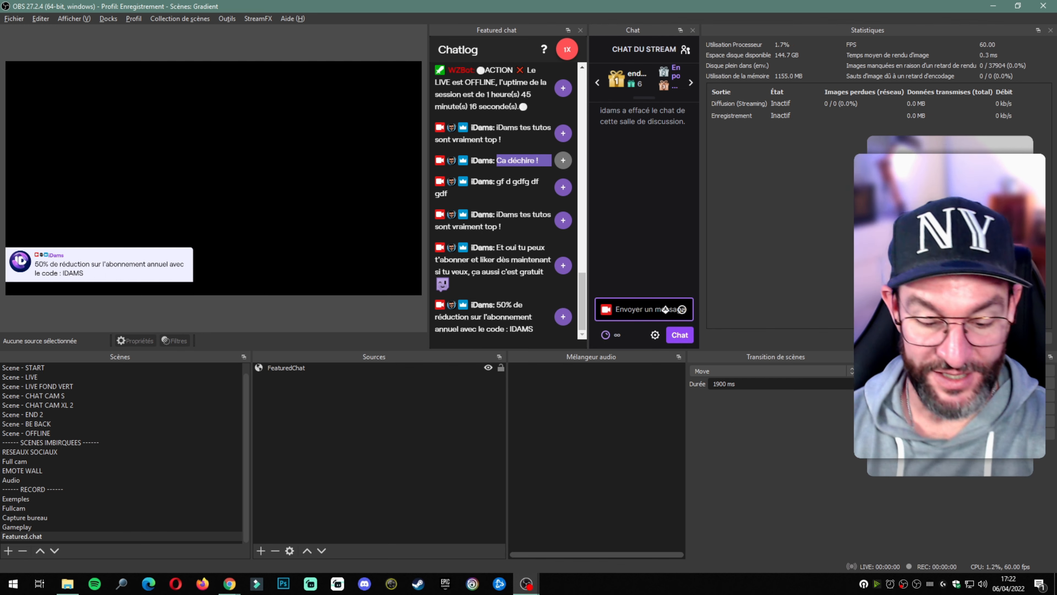
type("message supo")
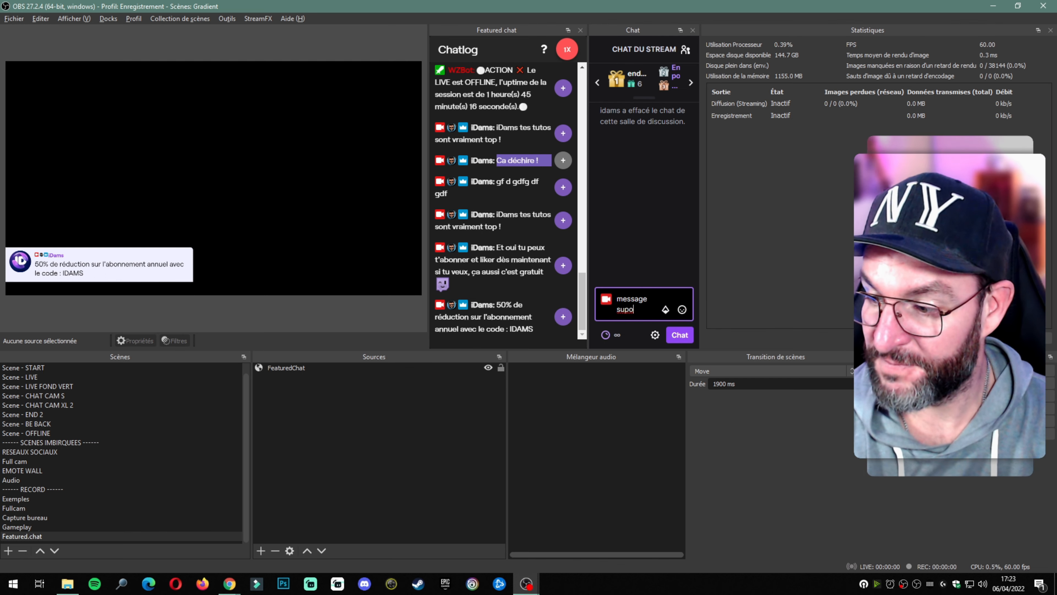
key("BackSpace")
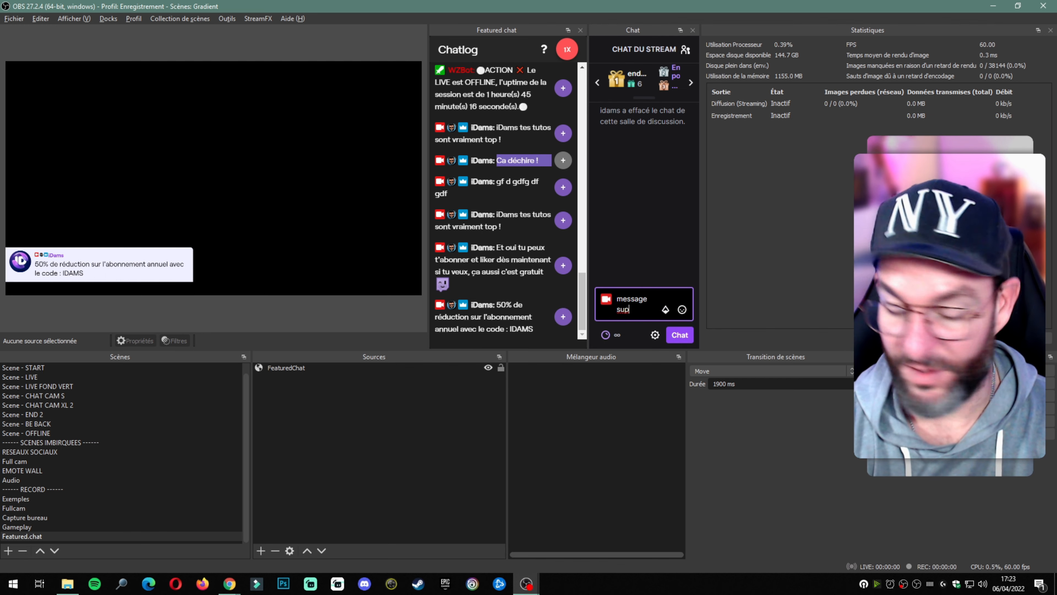
type("er classe")
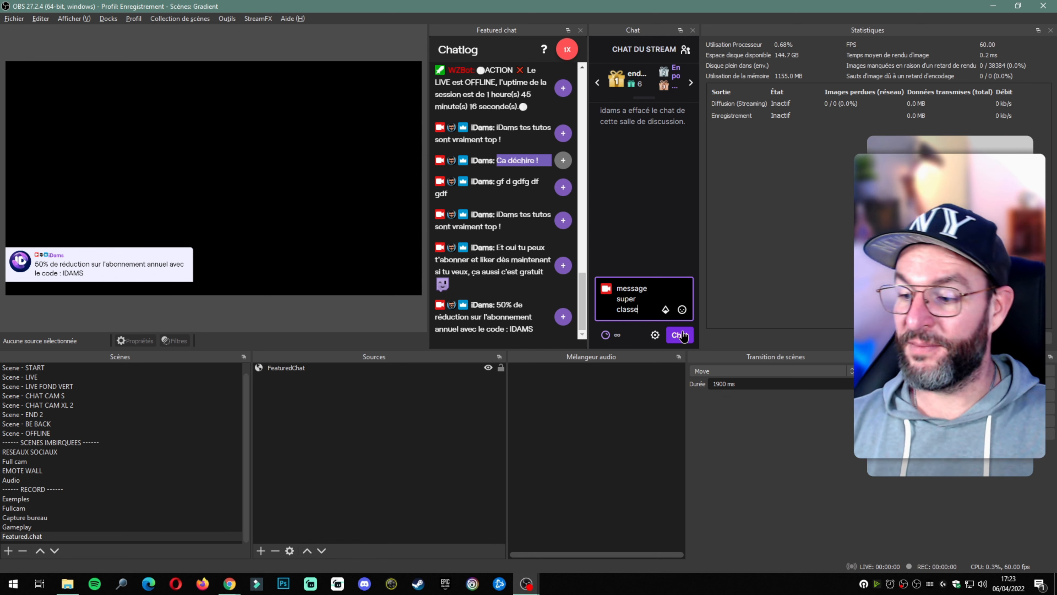
left_click(668, 335)
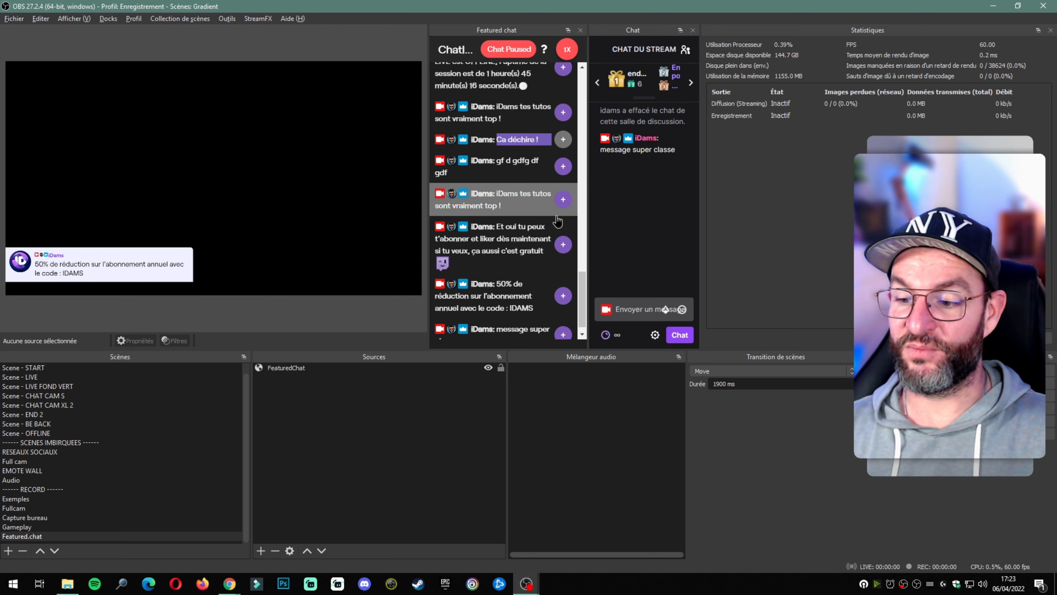
scroll(557, 223, "down", 1)
left_click(562, 323)
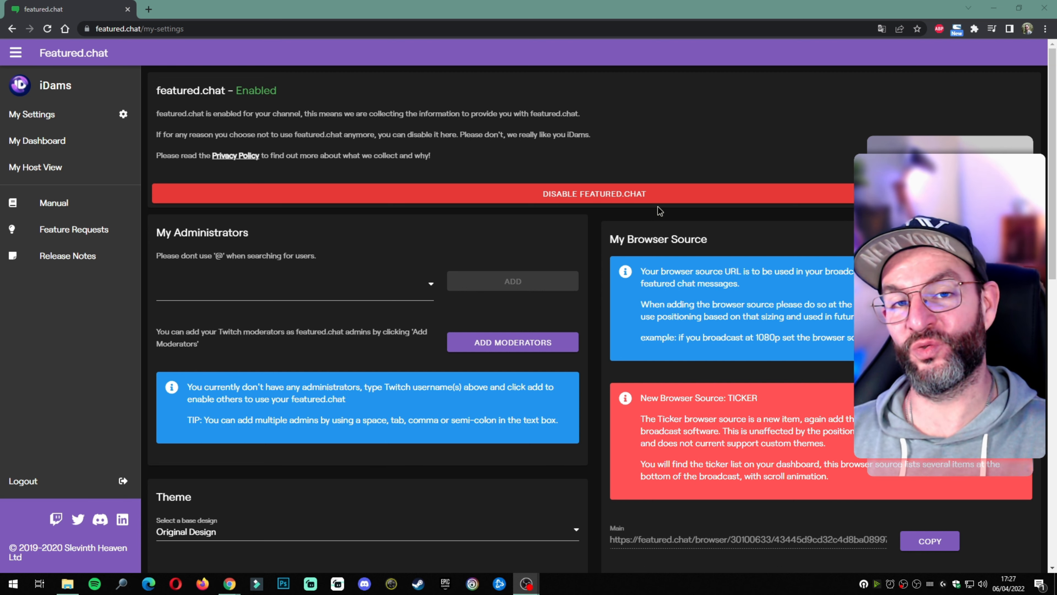
Step: Toggle 'Automatically put highlighted messages into the On Deck' off and back on, then return to OBS
scroll(625, 266, "down", 15)
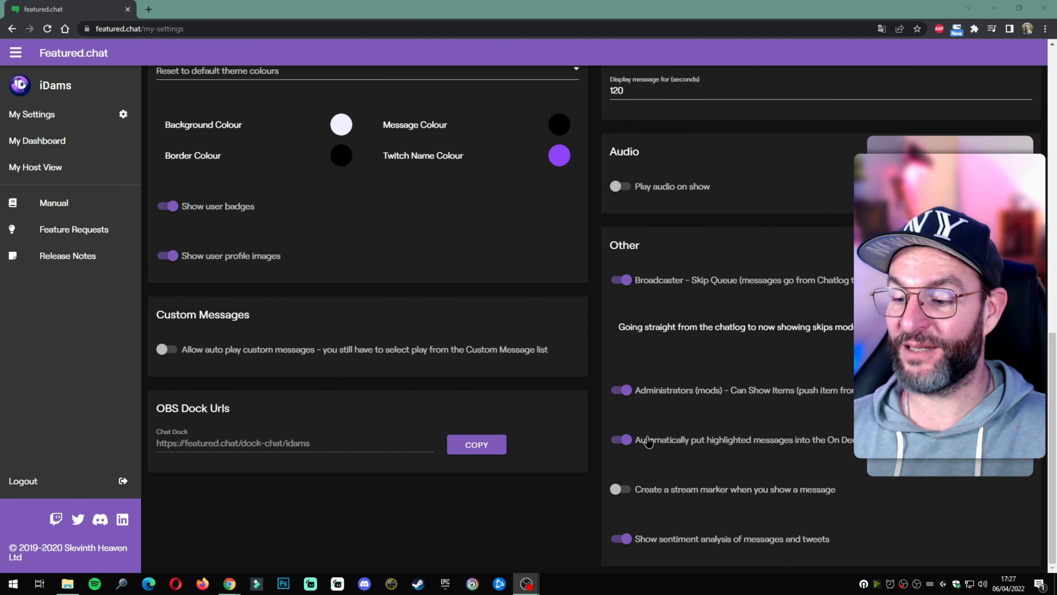
left_click(630, 443)
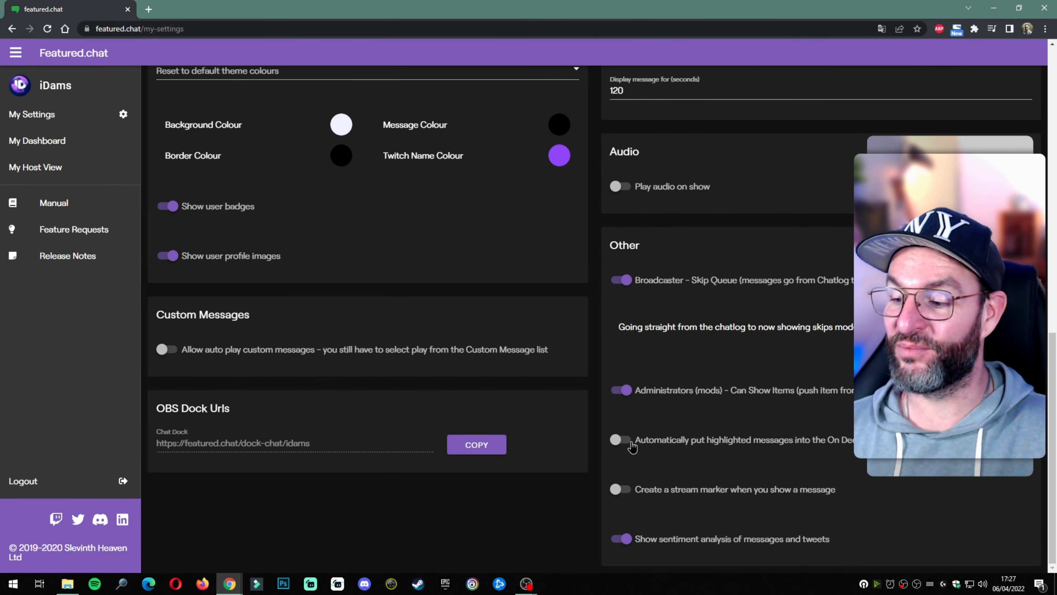
left_click(632, 446)
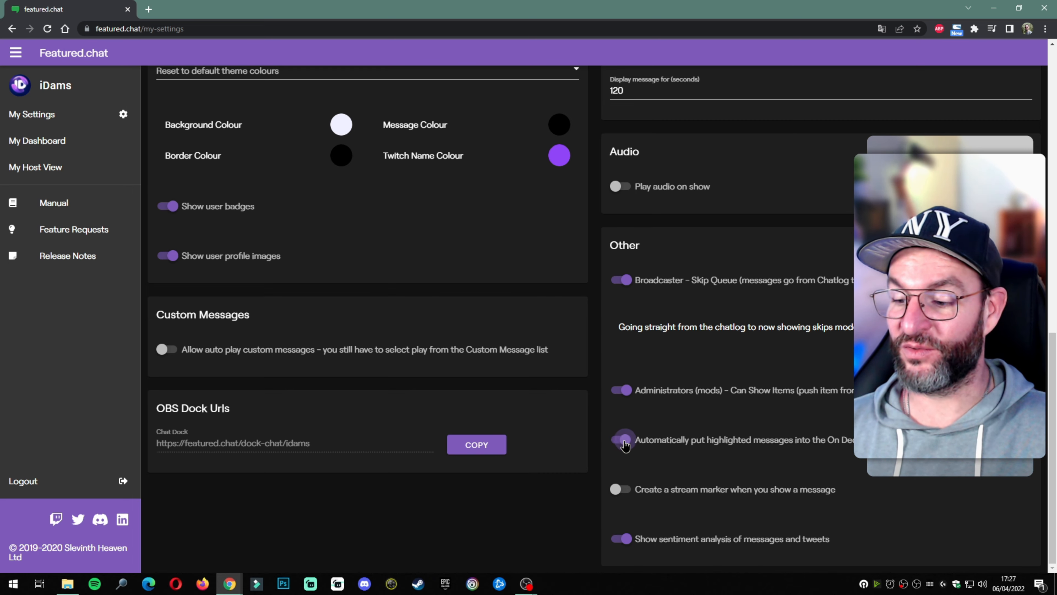
key("alt+Tab")
key("Tab")
key("Tab")
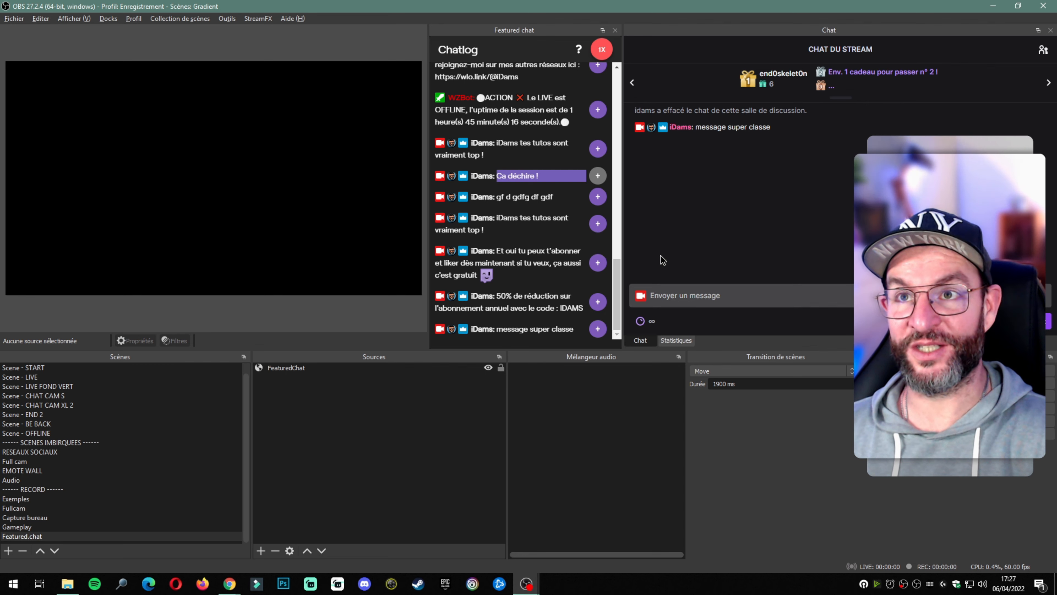
Step: Redeem the 'Mettre mon message en avant' channel-points reward to post 'Coucou' as a highlighted chat message
left_click(640, 321)
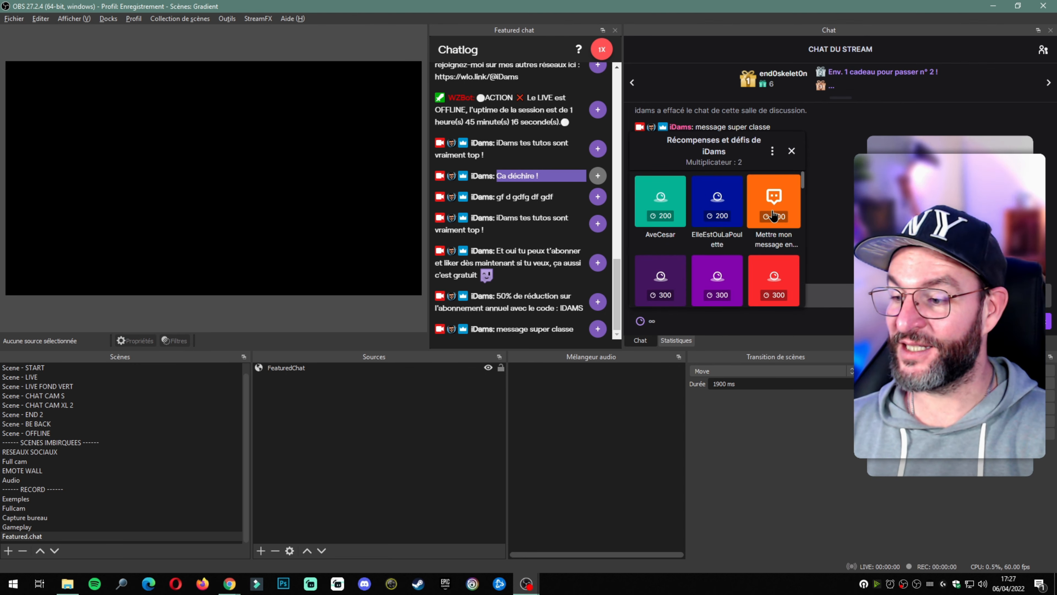
left_click(774, 200)
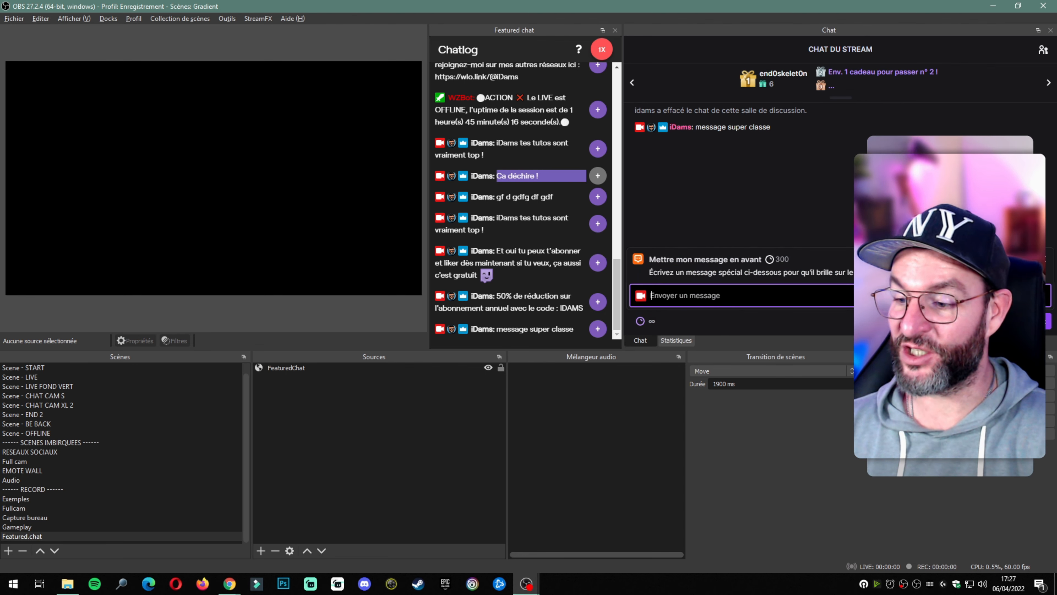
type("Coucou")
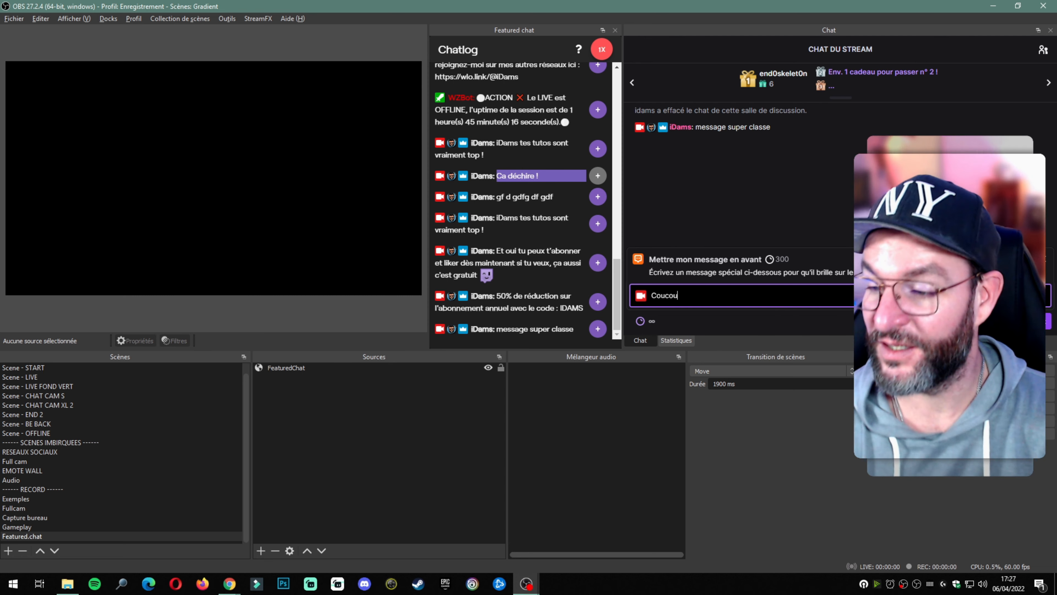
key("Return")
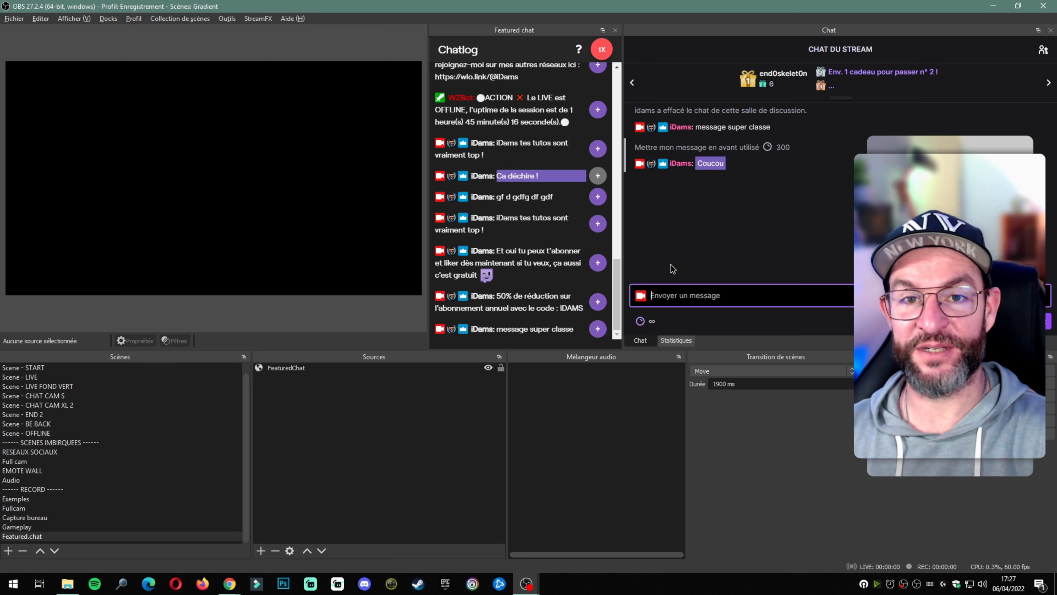
key("alt+Tab")
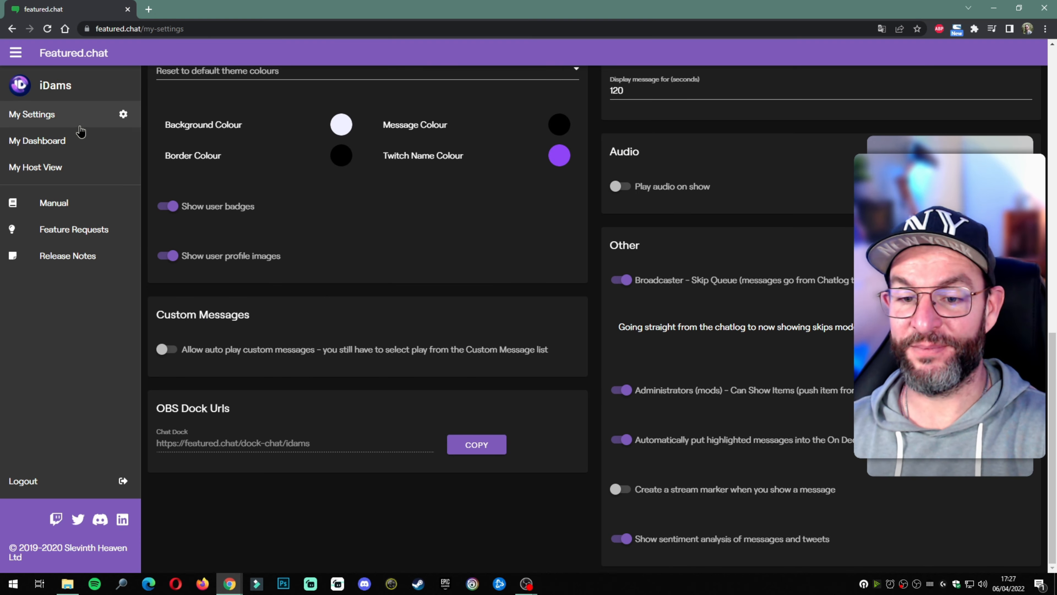
Step: Show the queued Coucou message from the dashboard, then feature the '!Q Comment tu fais…' camera question
left_click(68, 142)
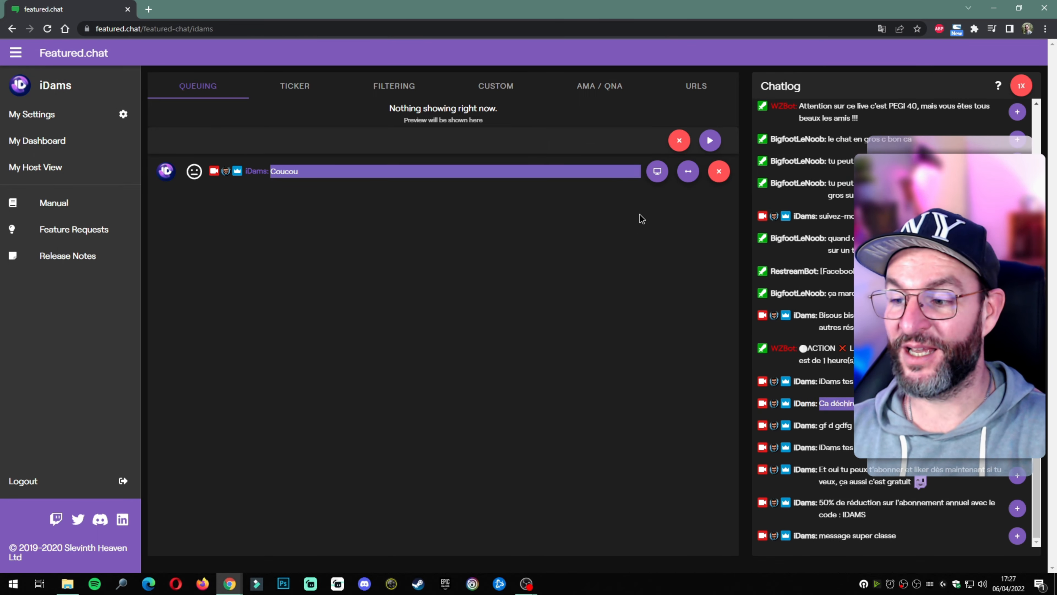
left_click(658, 178)
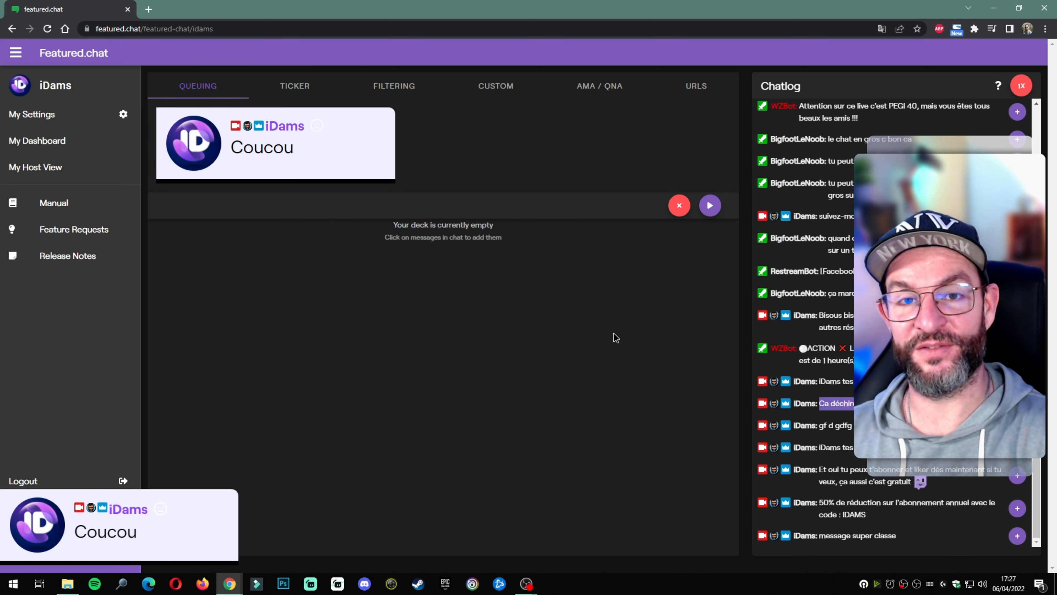
key("alt+Tab")
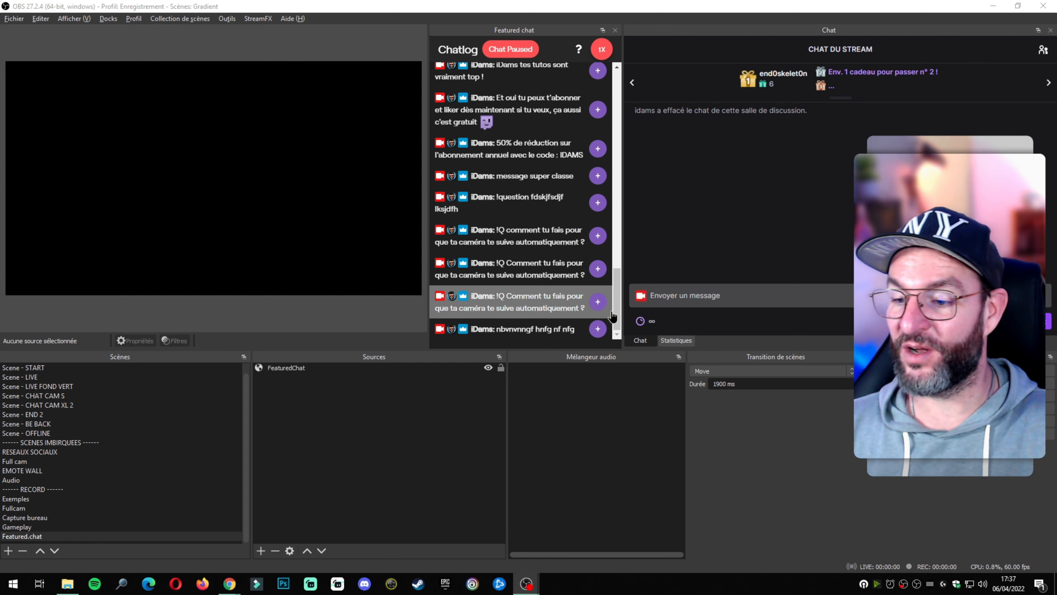
left_click(601, 305)
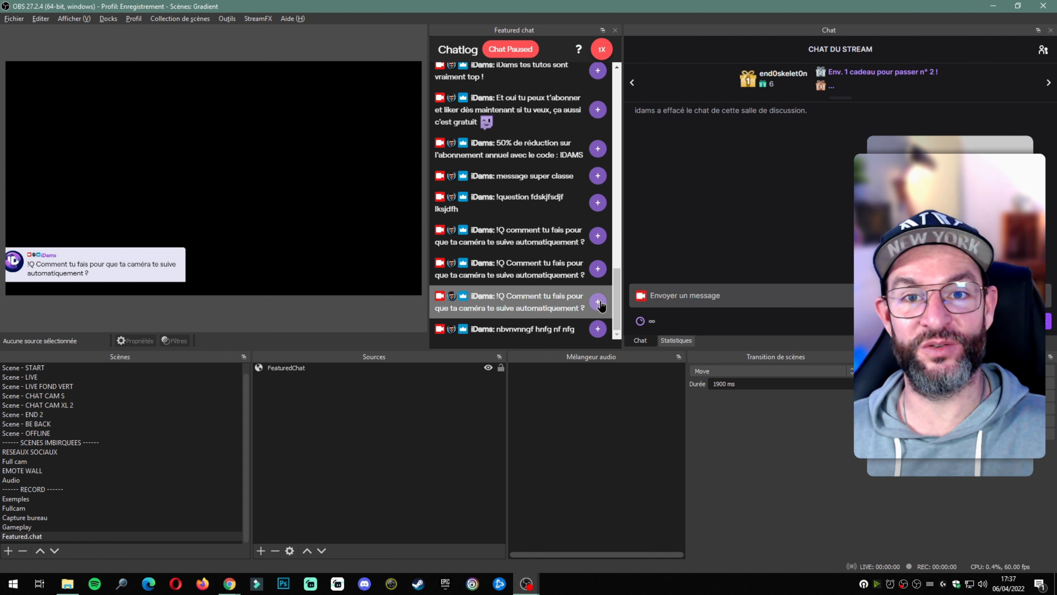